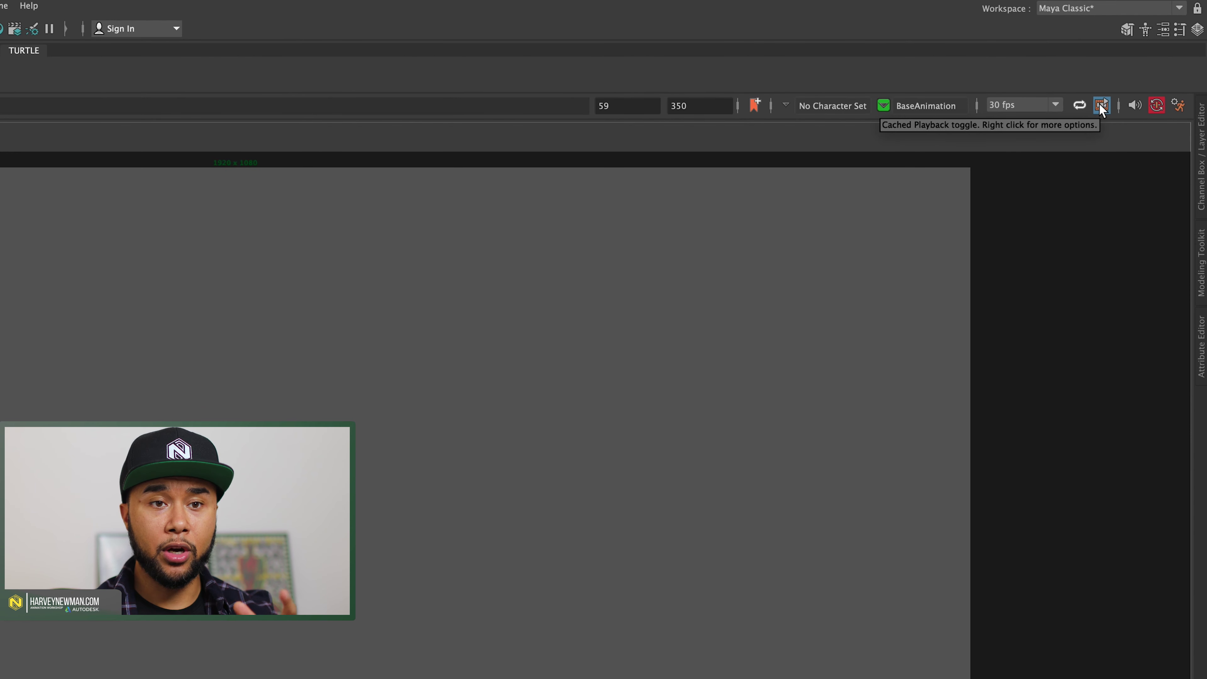
- Enable cached playback and play the first-person gun animation forward to frame 21
{"action": "left_click", "coordinate": [1100, 105]}
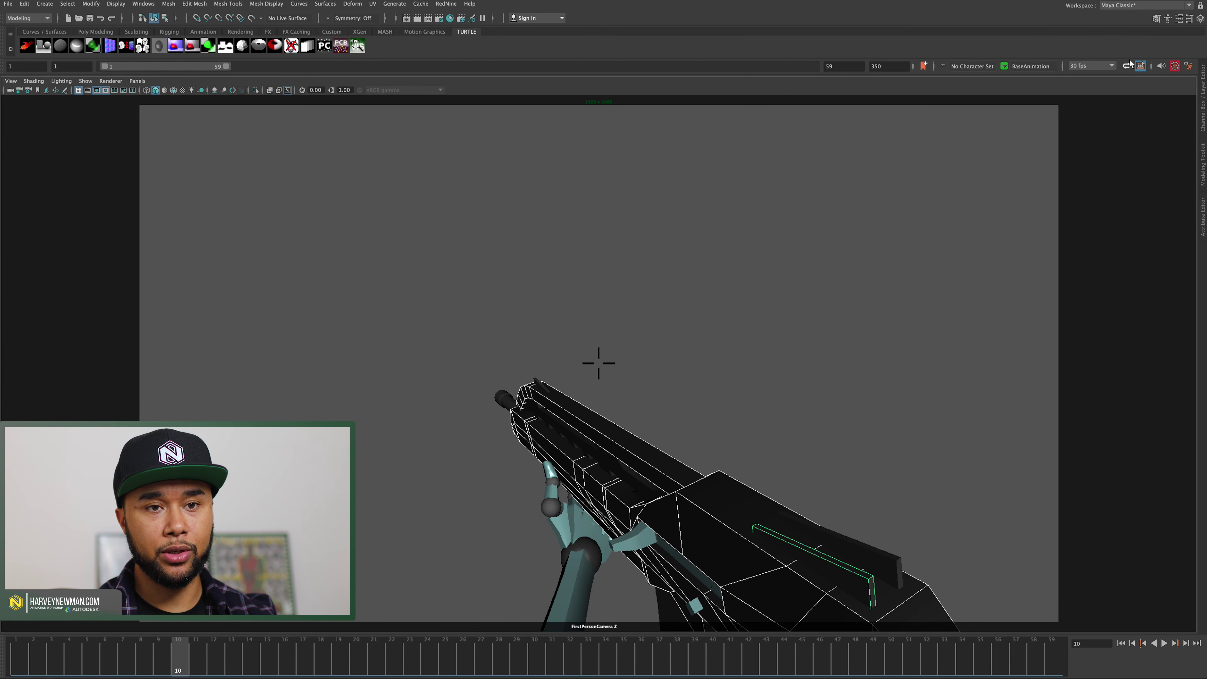
{"action": "key", "text": "alt+v"}
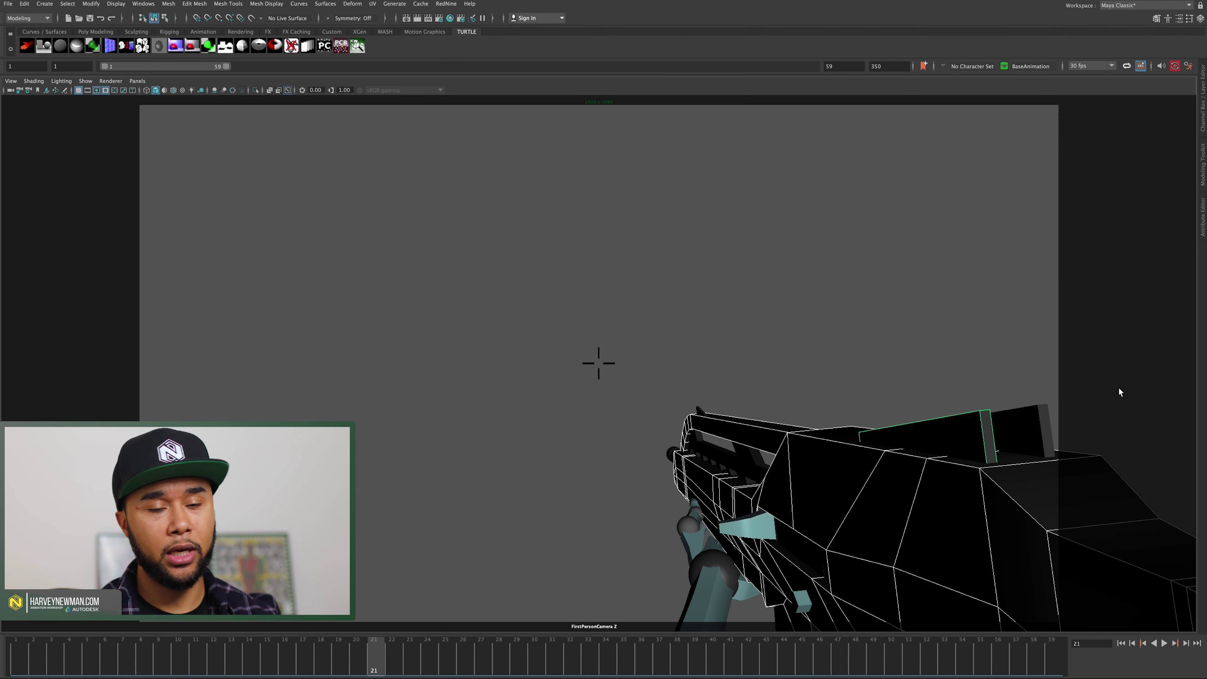
{"action": "right_click", "coordinate": [1140, 67]}
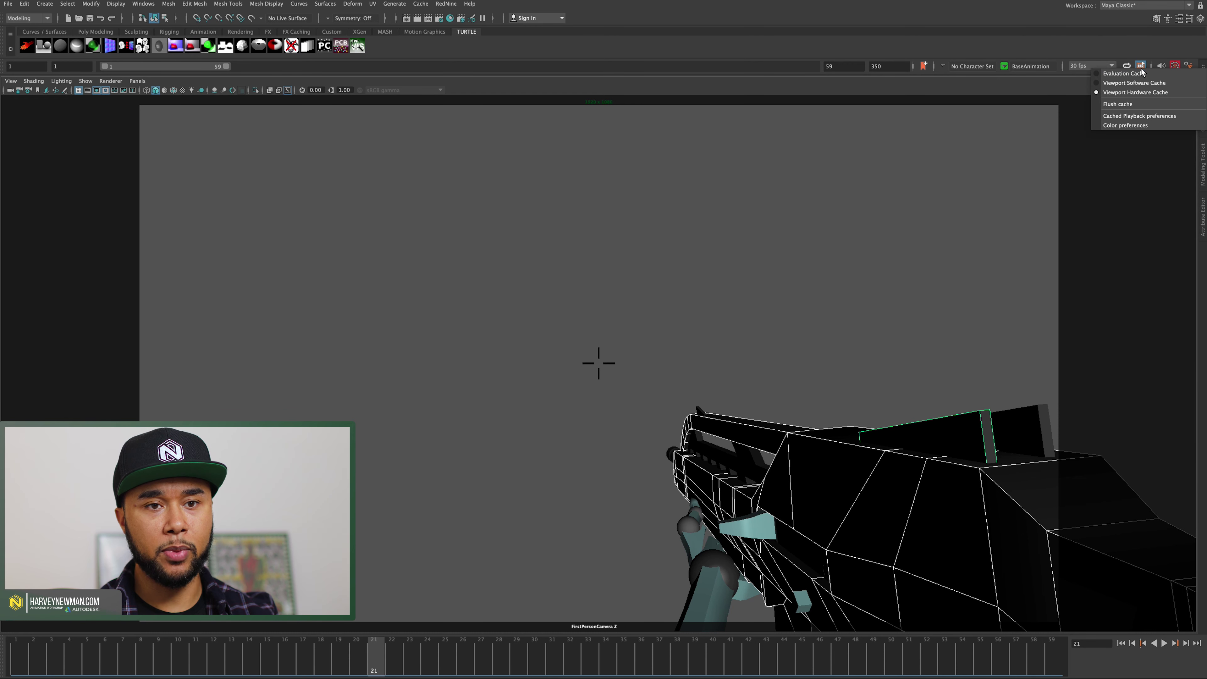
{"action": "left_click", "coordinate": [1129, 116]}
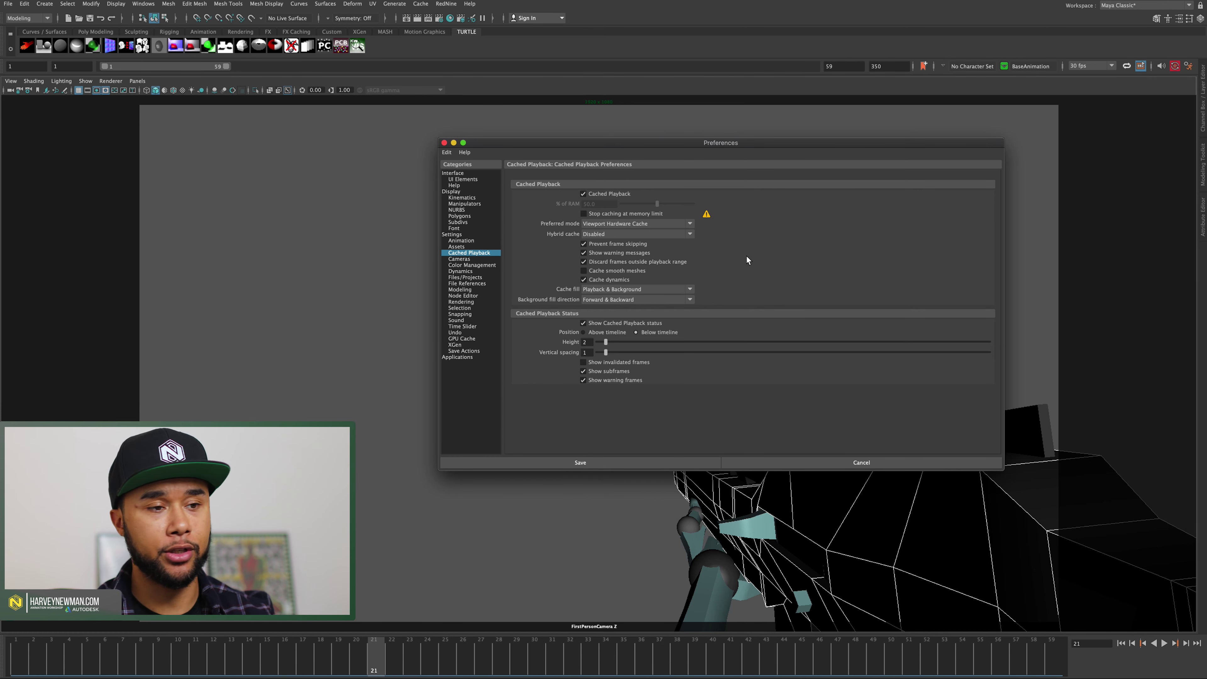
{"action": "left_click", "coordinate": [583, 214]}
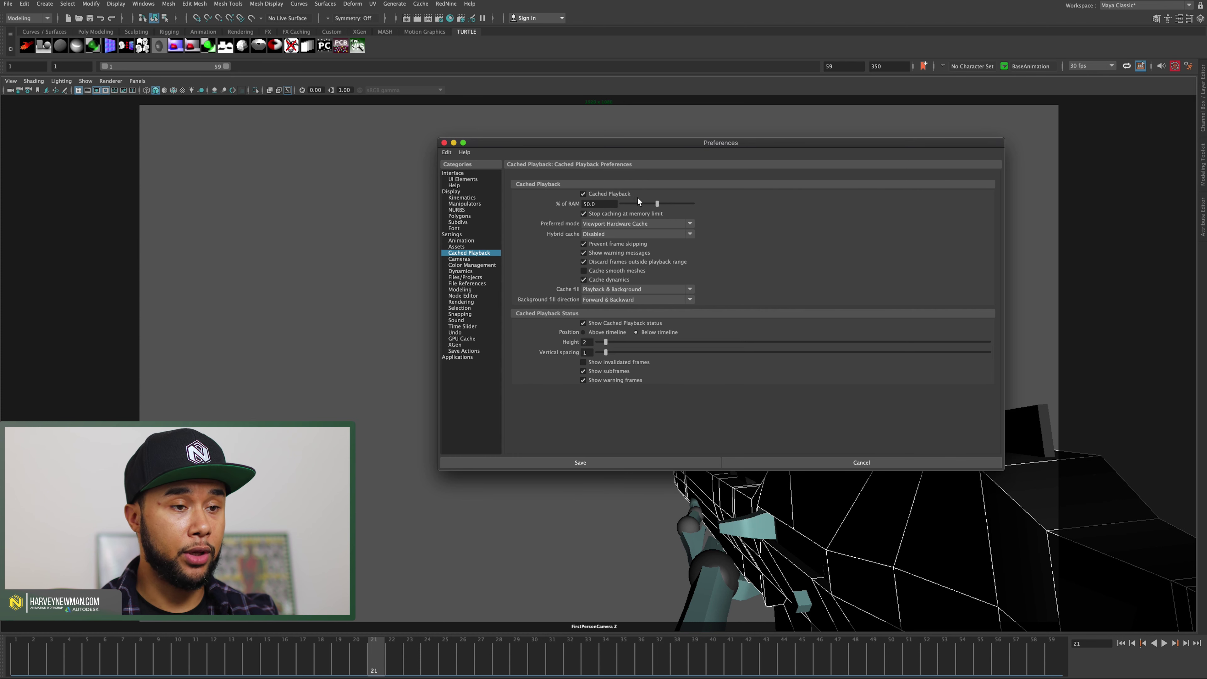
{"action": "left_click", "coordinate": [584, 214]}
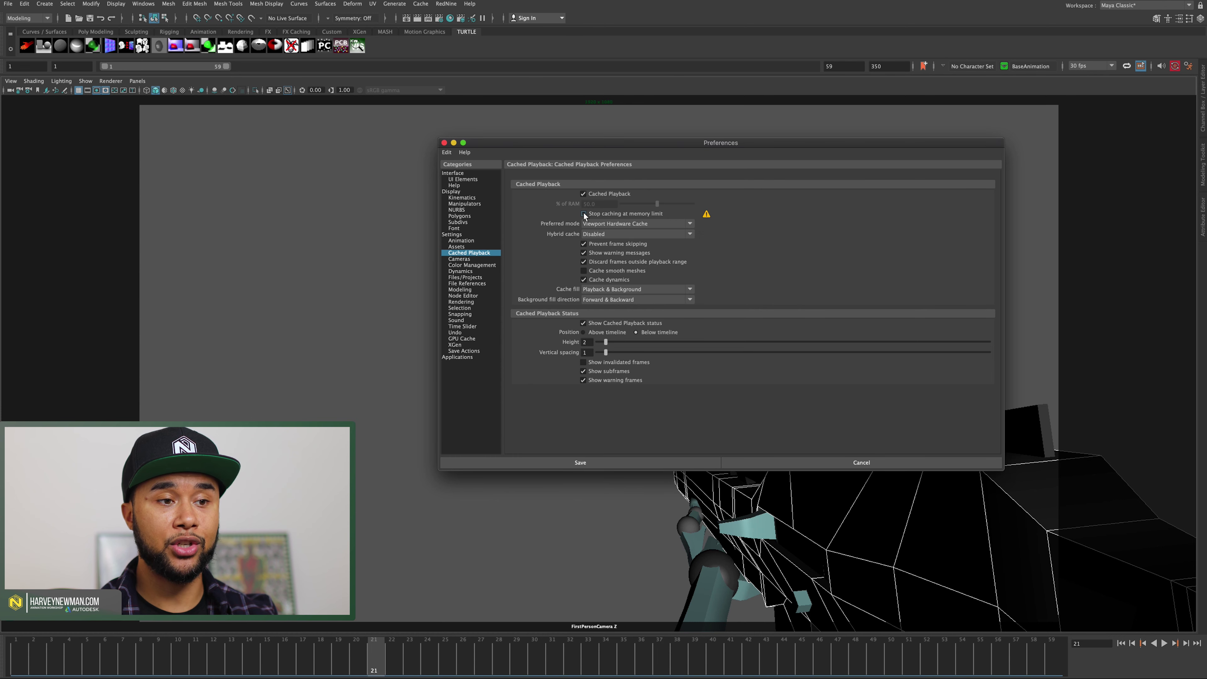
{"action": "left_click", "coordinate": [584, 214]}
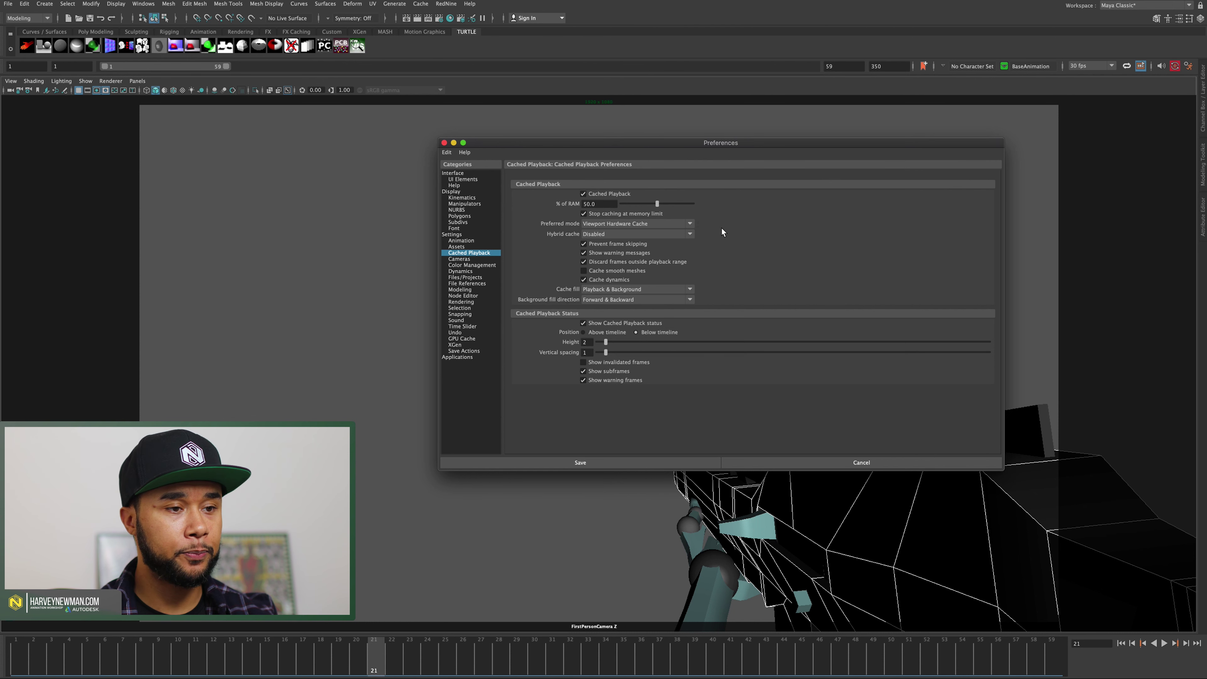
{"action": "left_click", "coordinate": [580, 225]}
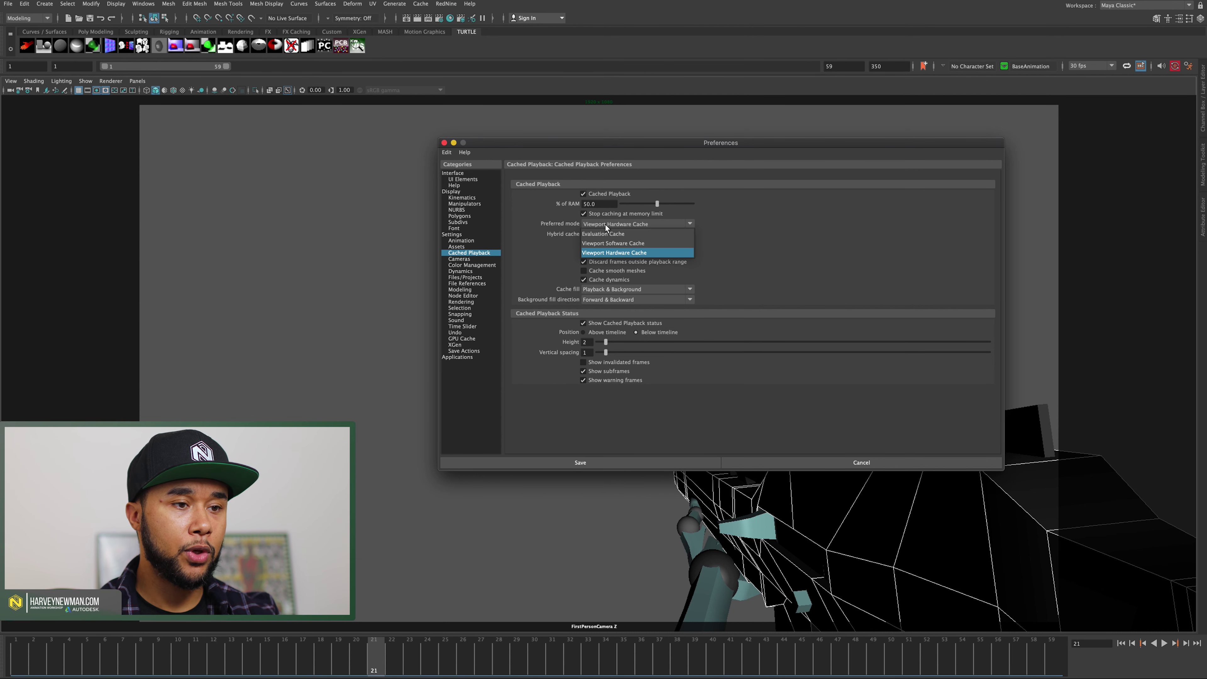
{"action": "left_click", "coordinate": [602, 235]}
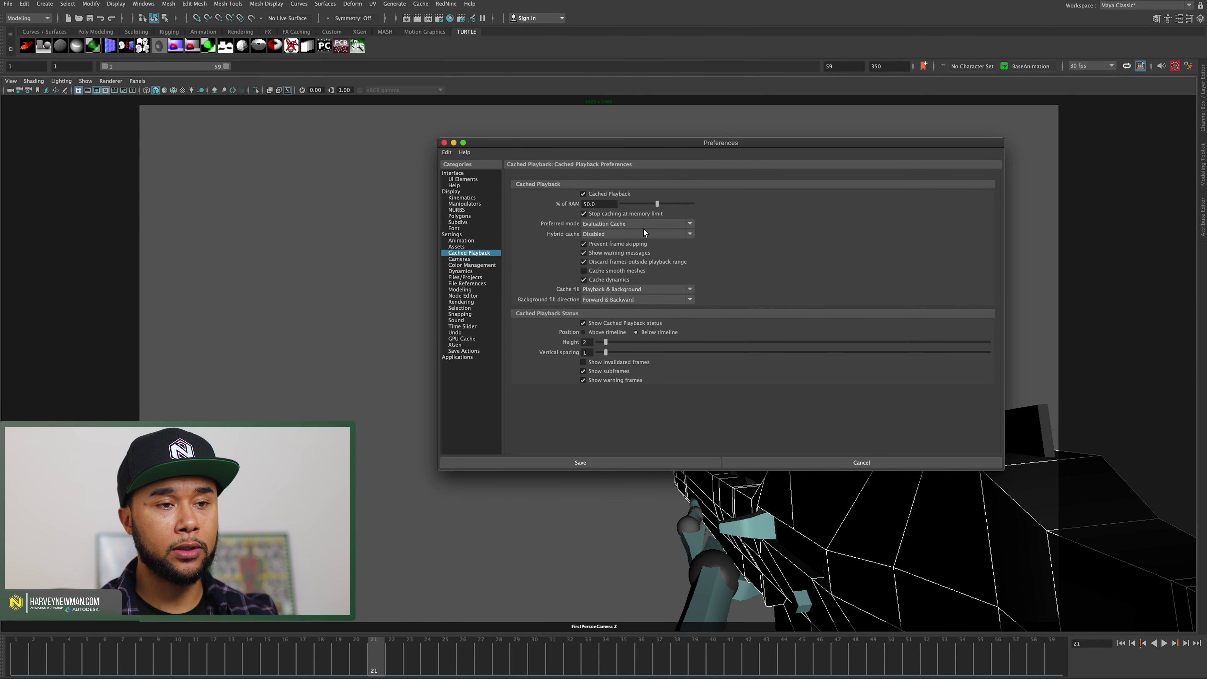
{"action": "left_click", "coordinate": [855, 460]}
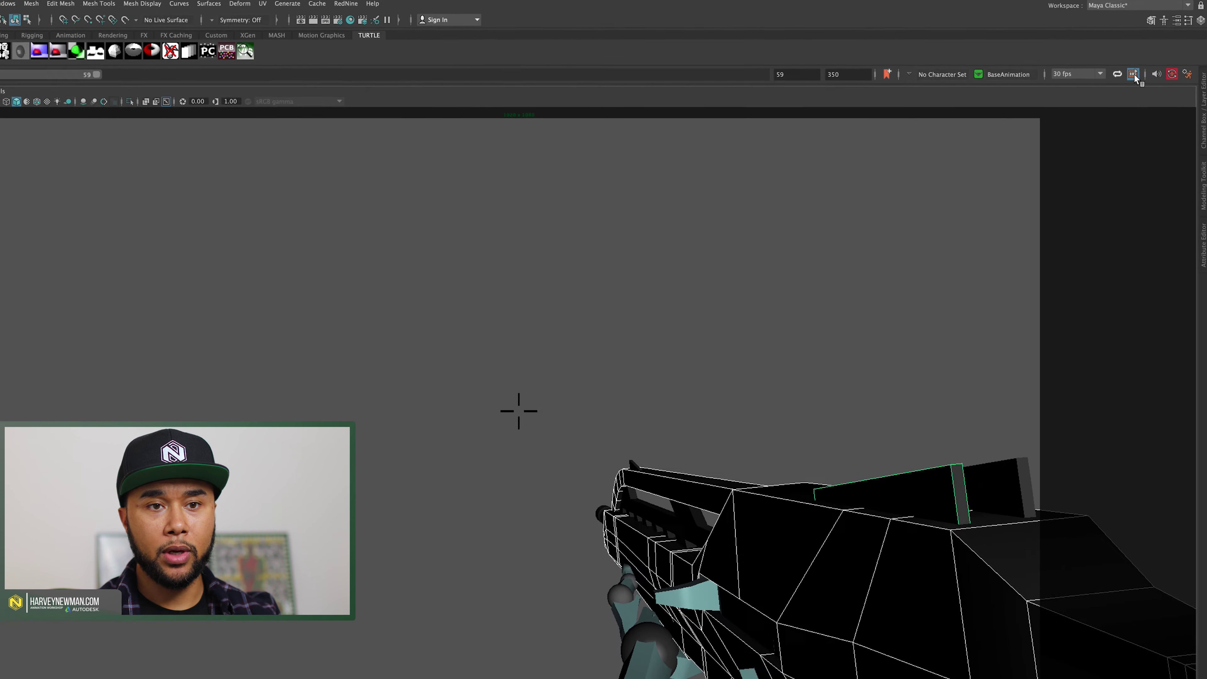
- Set the cached playback mode to Evaluation Cache, then bring up the Cached Playback preferences window
{"action": "right_click", "coordinate": [1133, 74]}
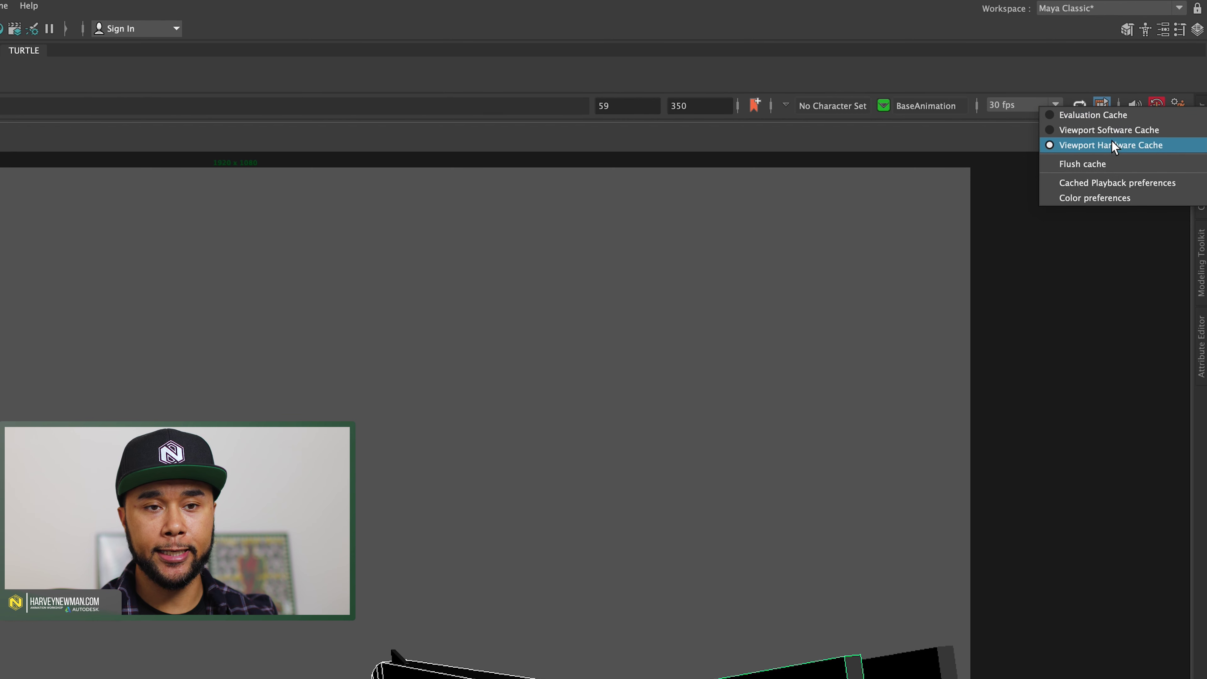
{"action": "left_click", "coordinate": [1111, 116]}
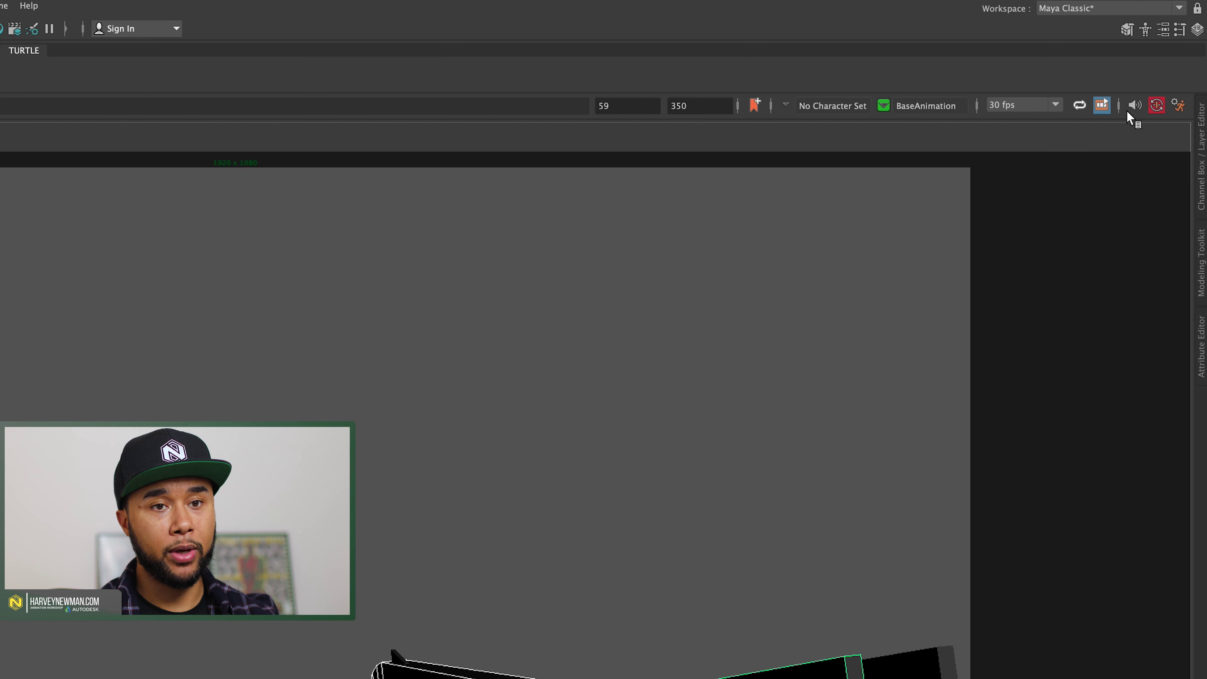
{"action": "right_click", "coordinate": [1102, 105]}
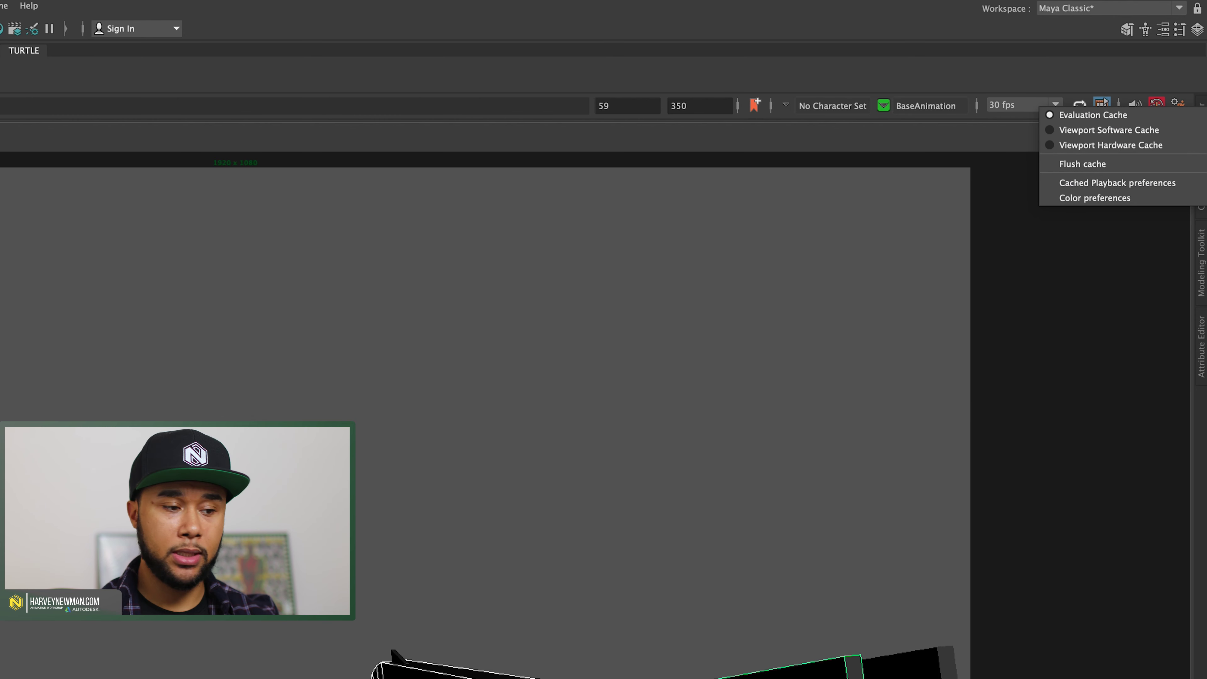
{"action": "key", "text": "Escape"}
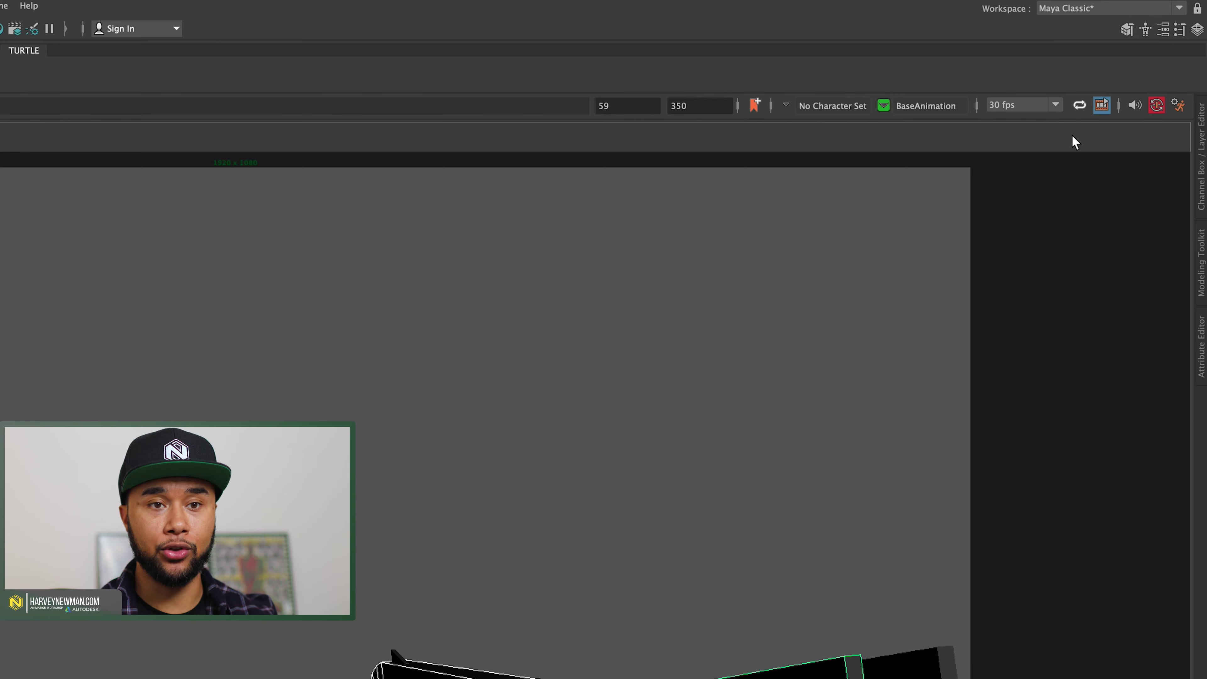
{"action": "right_click", "coordinate": [1103, 107]}
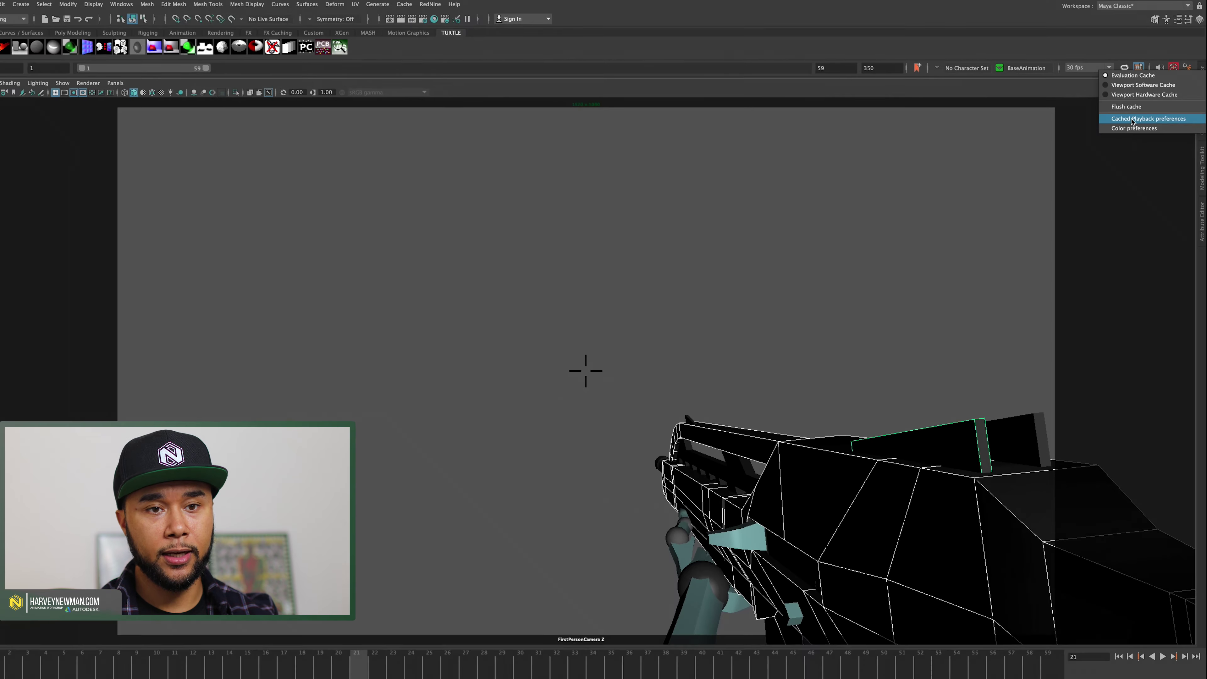
{"action": "left_click", "coordinate": [1132, 119]}
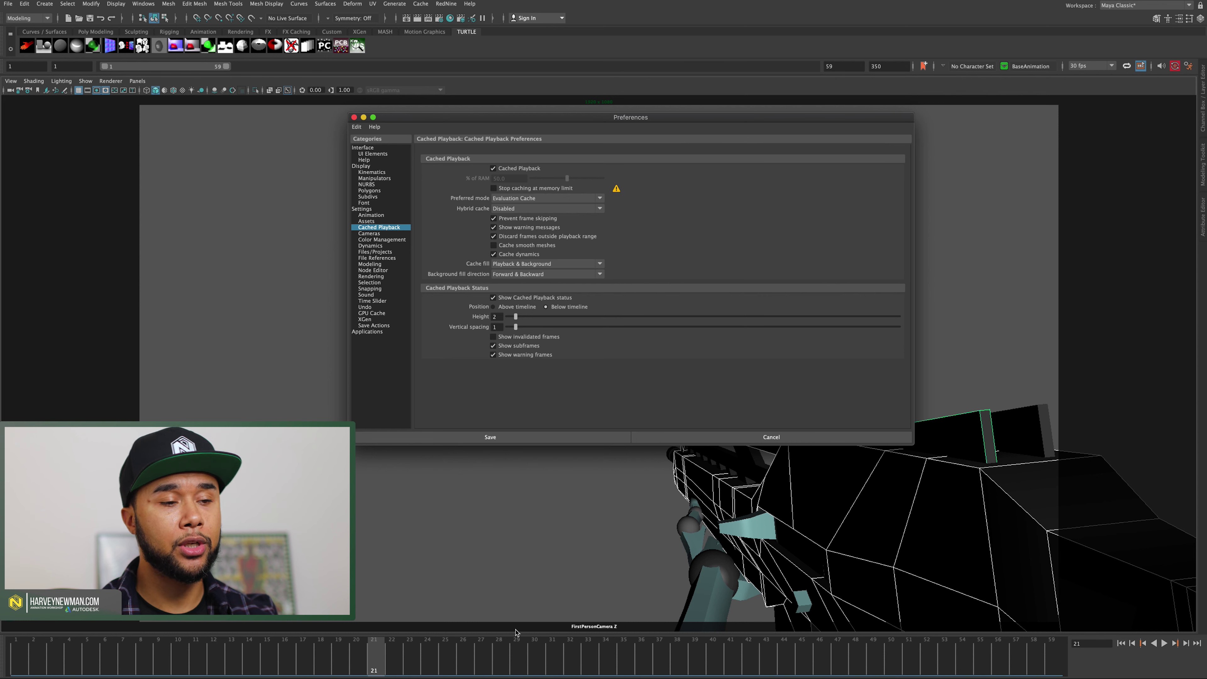
- Set the cache status bar to height 7 above the timeline, then rewind to frame 1
{"action": "left_click_drag", "start_coordinate": [515, 316], "coordinate": [556, 318]}
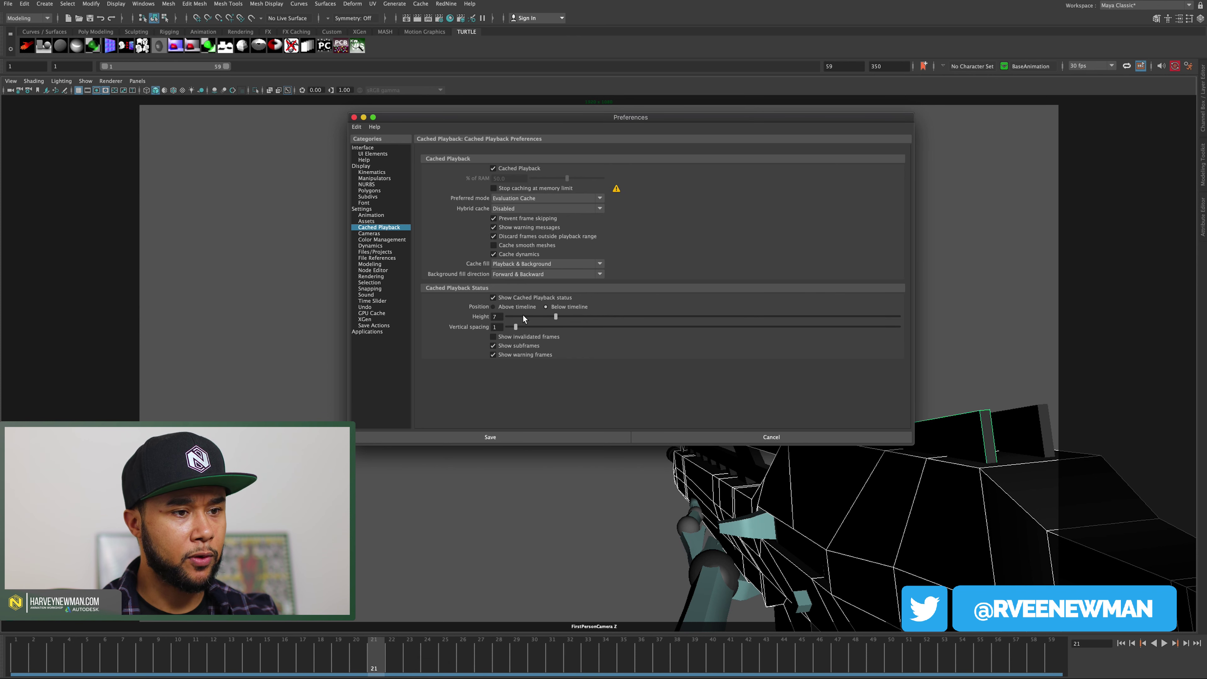
{"action": "left_click", "coordinate": [514, 310]}
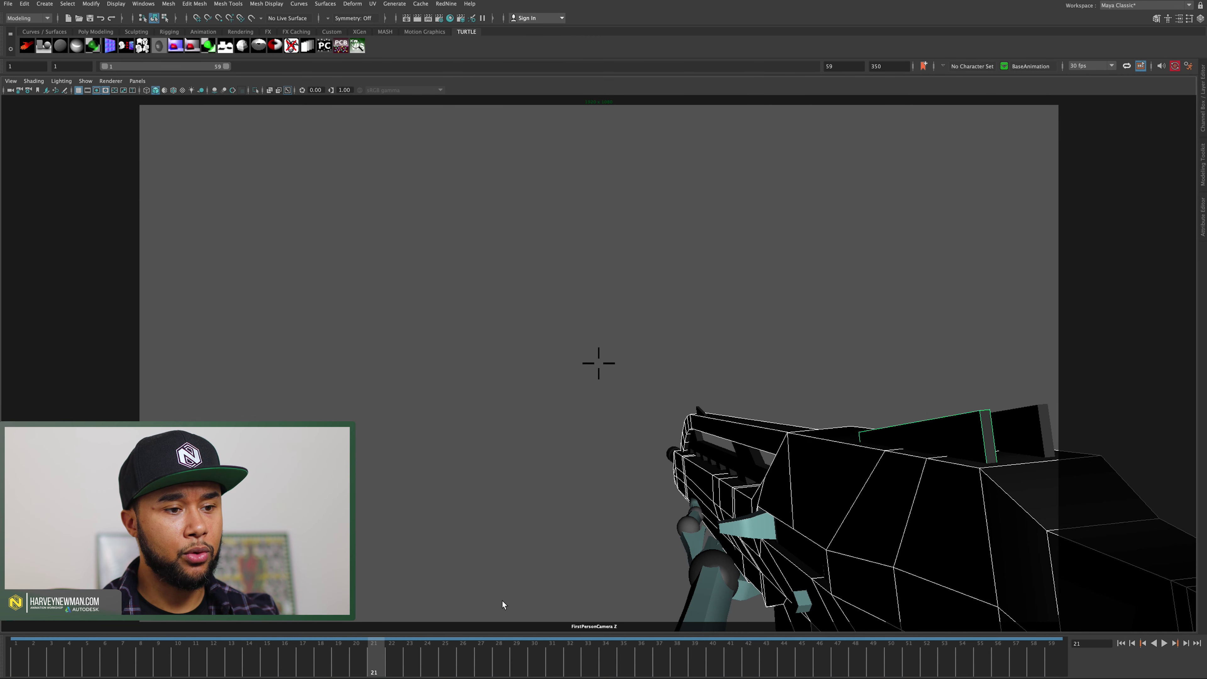
{"action": "left_click", "coordinate": [1154, 643]}
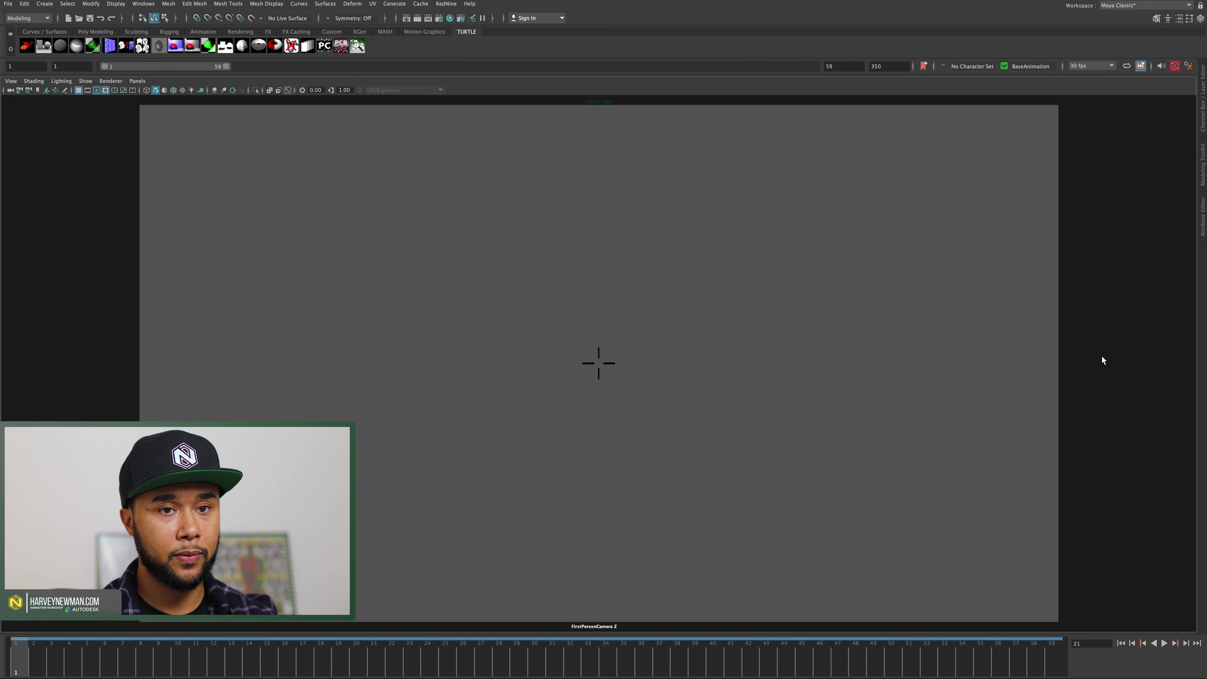
- Play the gun animation from frame 1, then bring up the Time Slider preferences
{"action": "left_click", "coordinate": [1163, 644]}
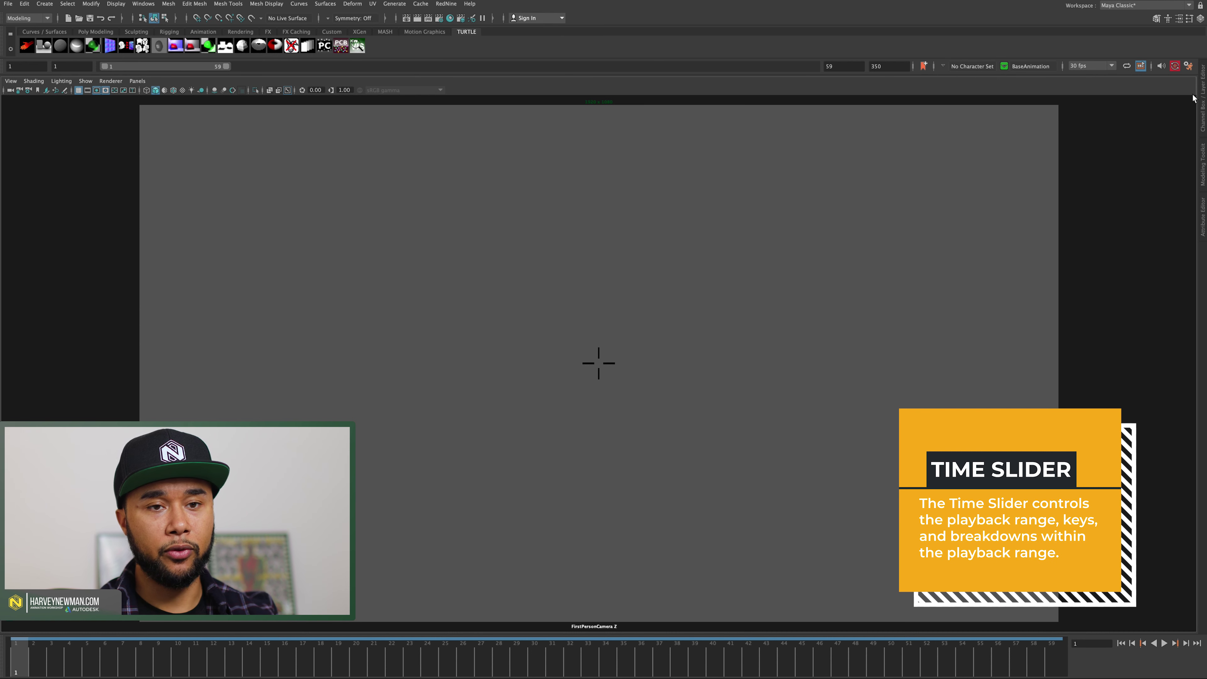
{"action": "left_click", "coordinate": [1187, 68]}
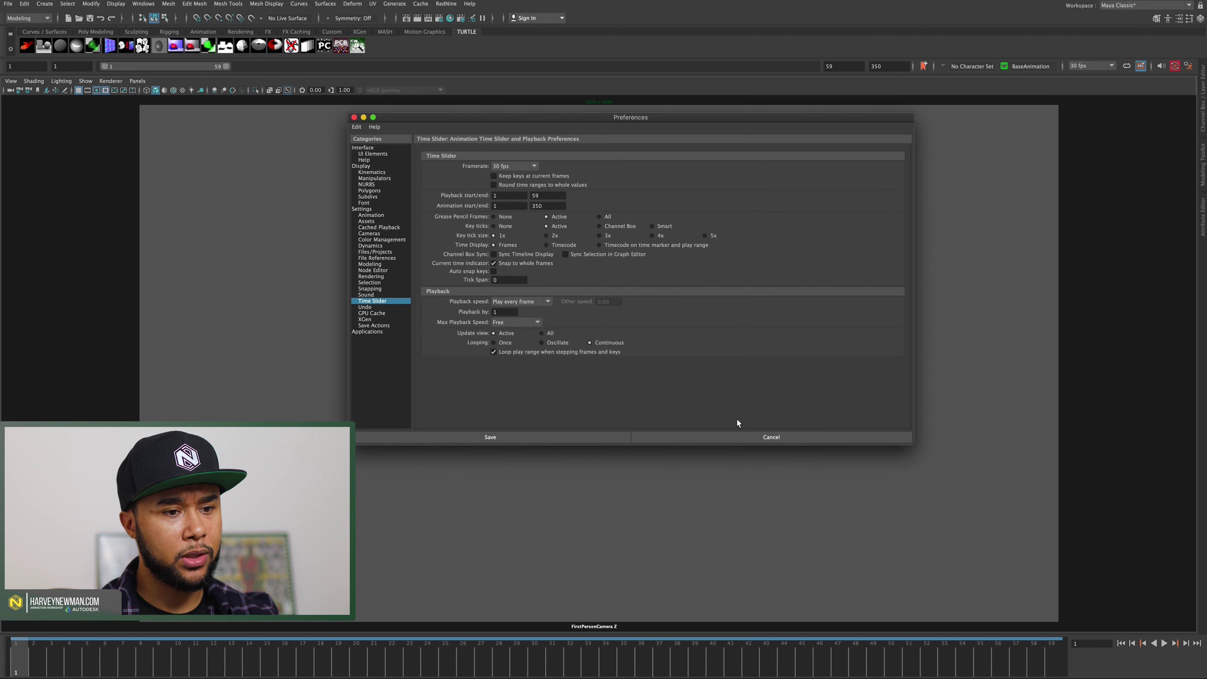
- Cancel Preferences without saving and drag the time slider divider slightly upward
{"action": "left_click", "coordinate": [810, 442]}
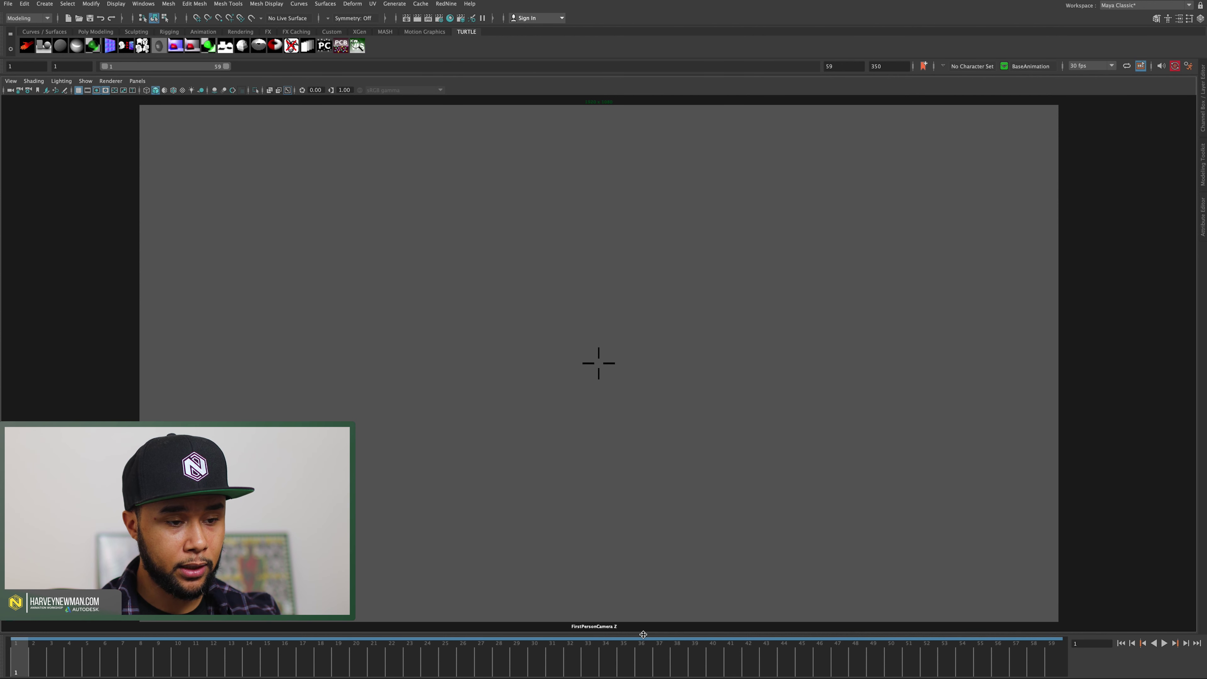
{"action": "left_click_drag", "start_coordinate": [641, 627], "coordinate": [645, 613]}
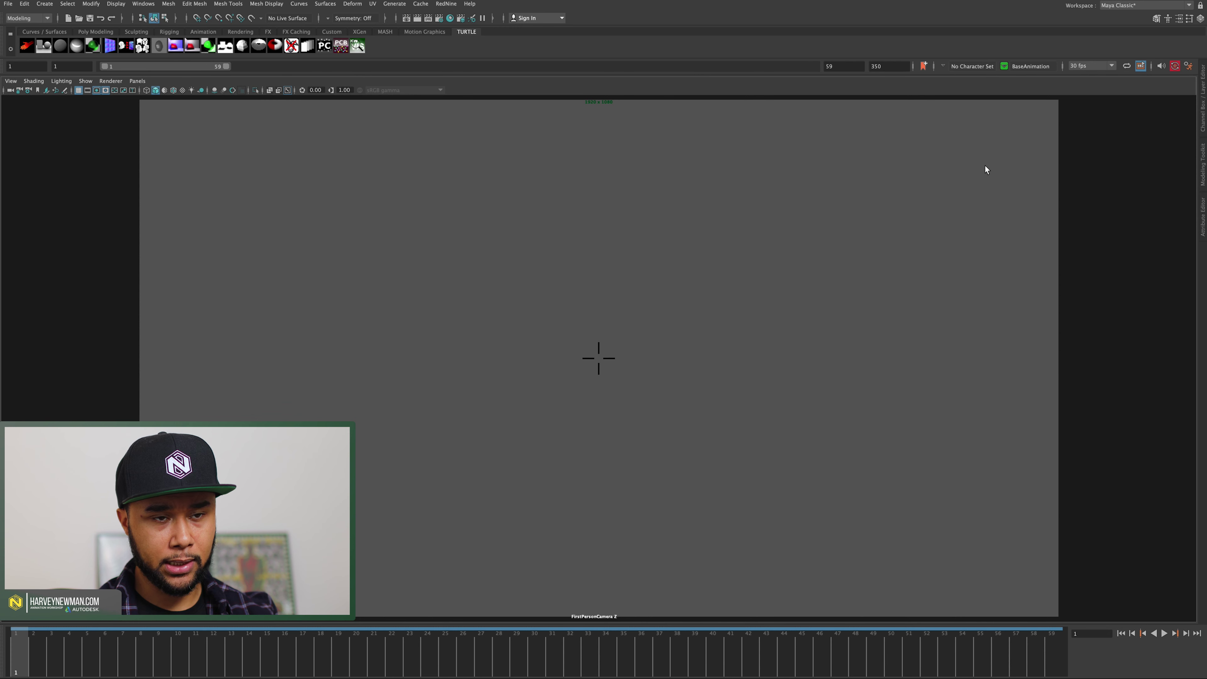
- Create a green timeline bookmark named 1stBookmark spanning frames 1 to 40
{"action": "left_click", "coordinate": [924, 67]}
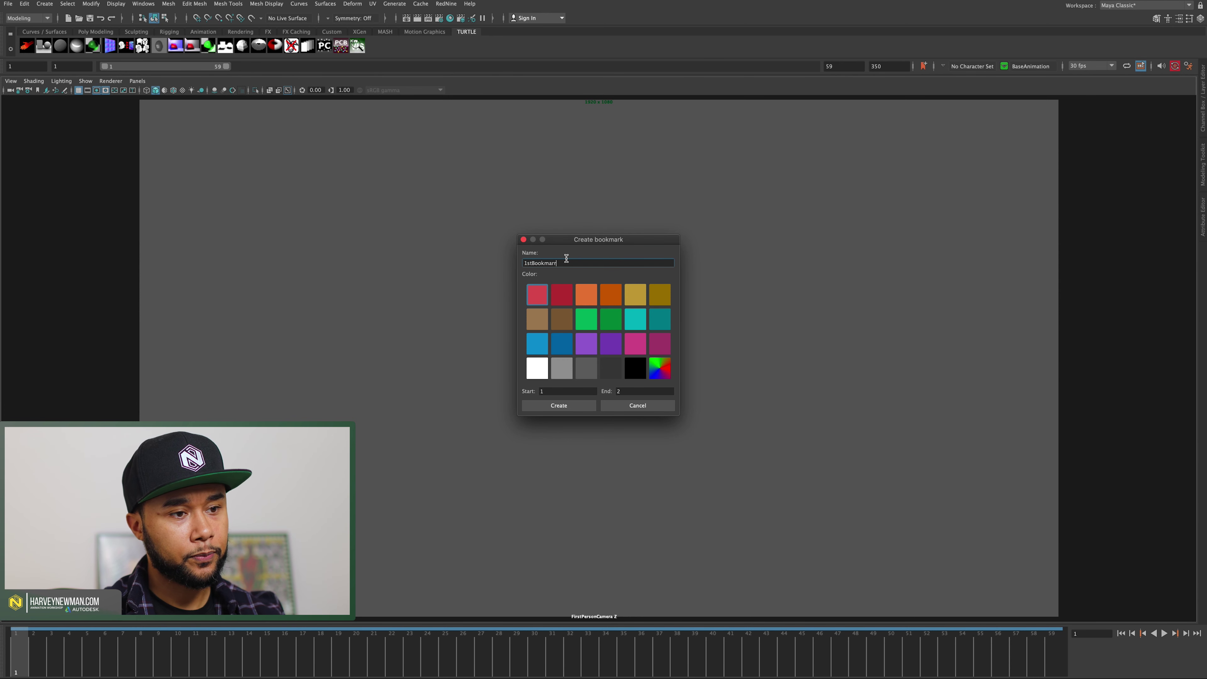
{"action": "type", "text": "k"}
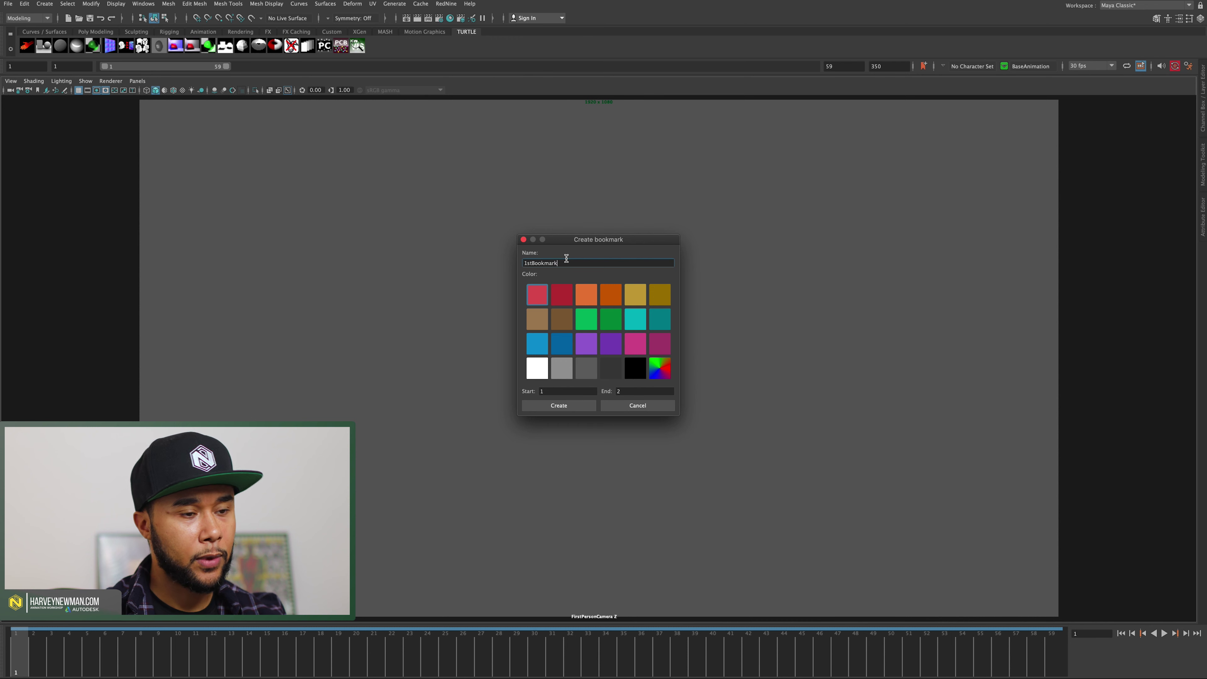
{"action": "left_click", "coordinate": [587, 323]}
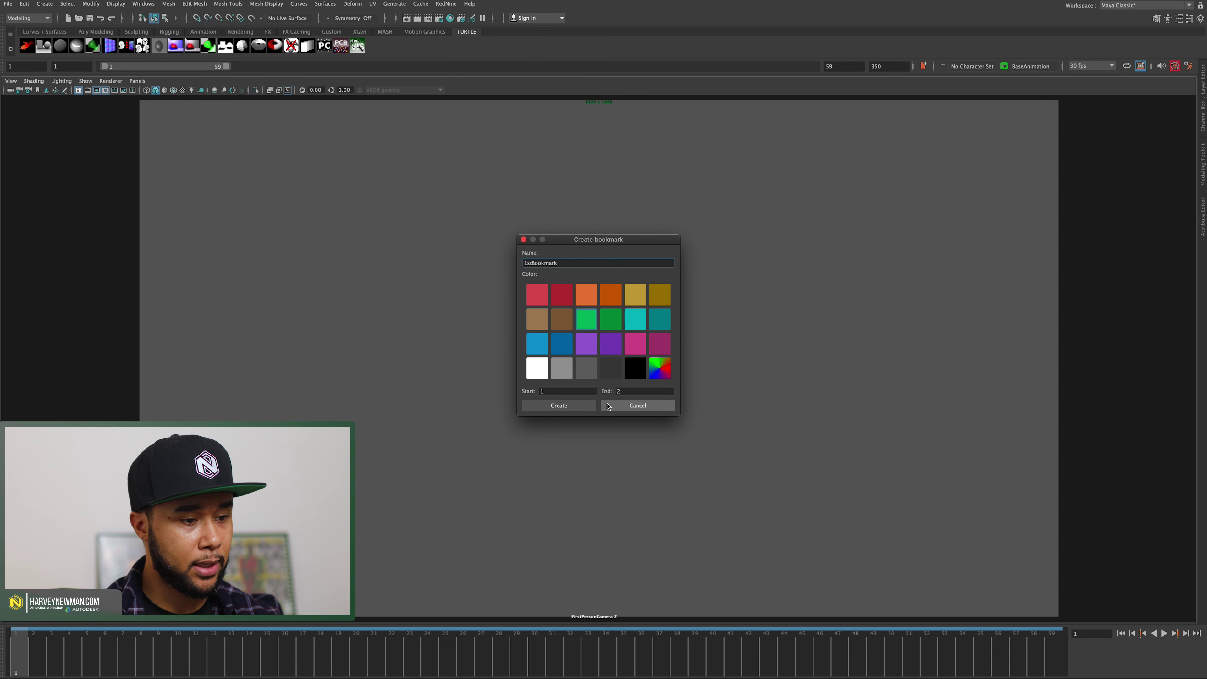
{"action": "double_click", "coordinate": [629, 392]}
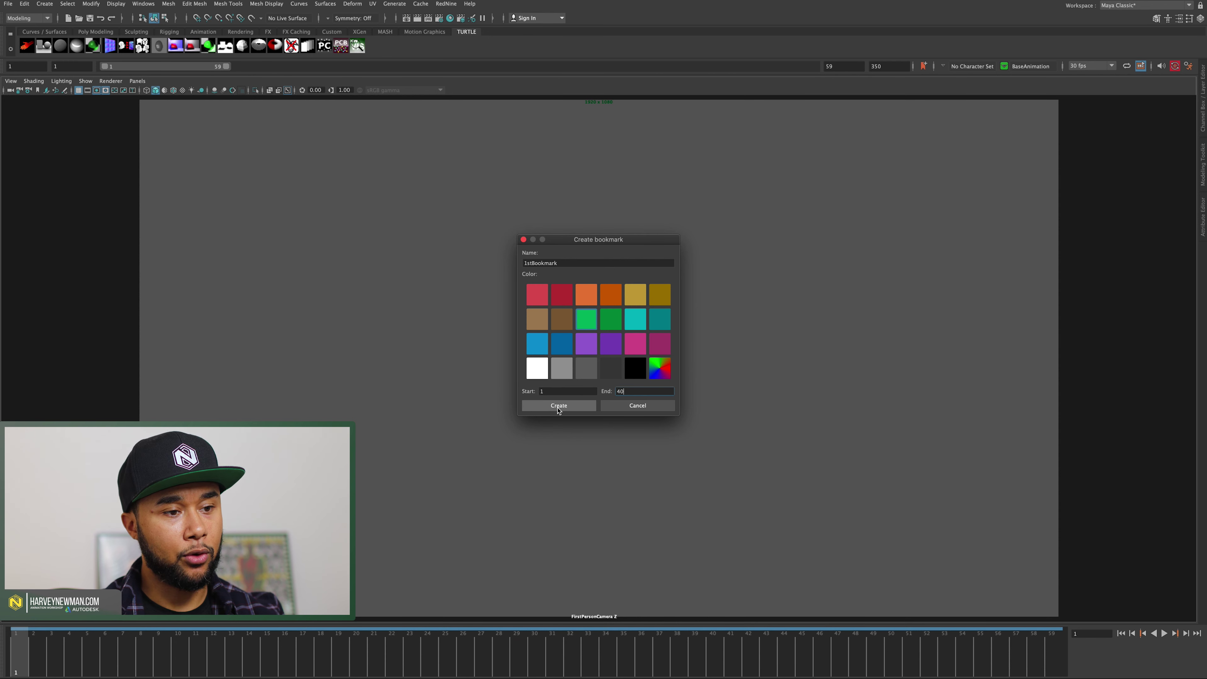
{"action": "left_click", "coordinate": [558, 405]}
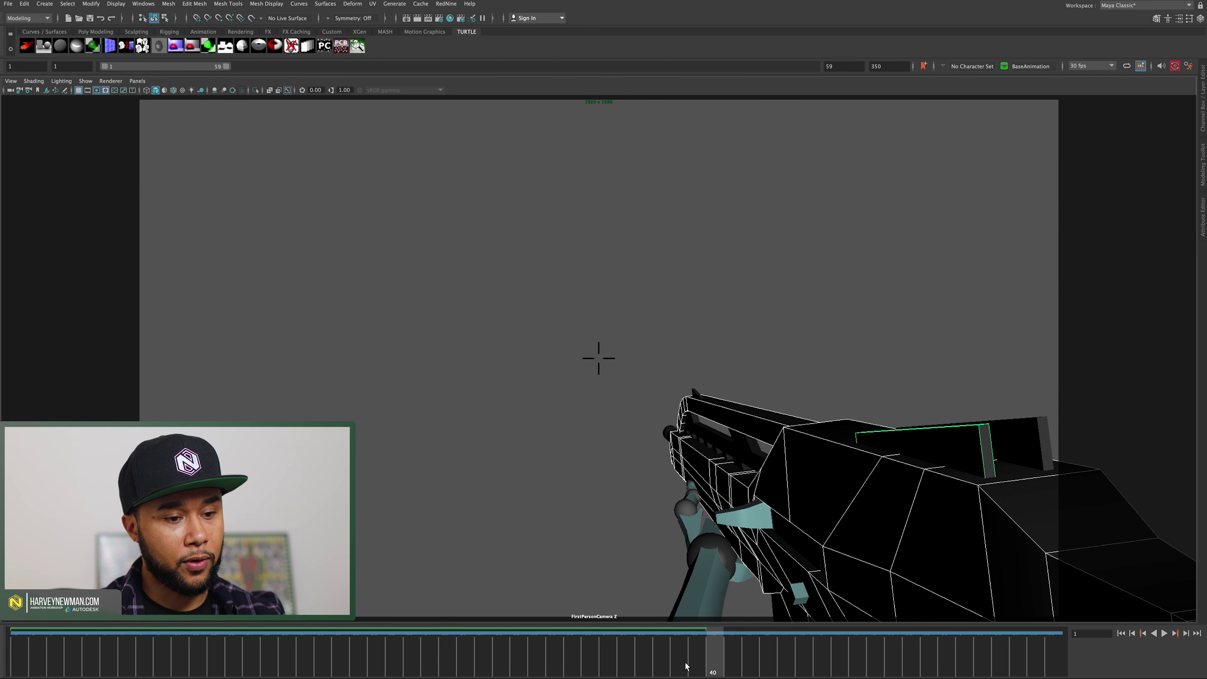
- Replay the animation from frame 1 and stop at frame 18 to check the bookmark
{"action": "left_click", "coordinate": [26, 664]}
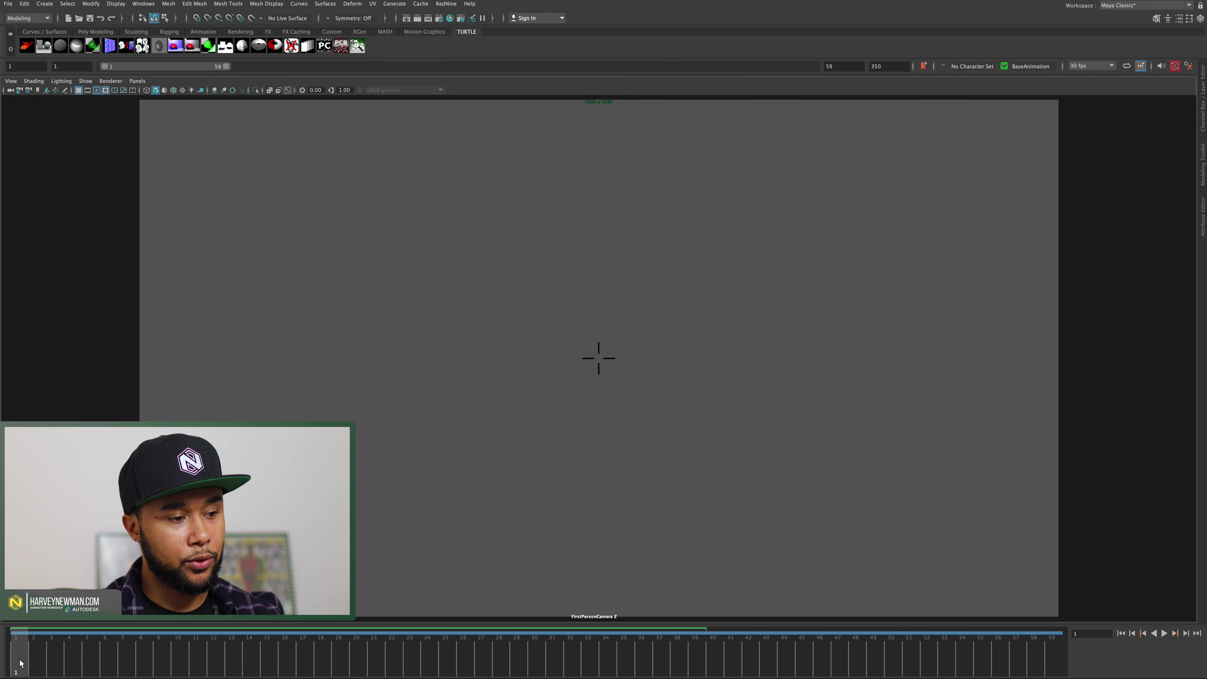
{"action": "key", "text": "alt+v"}
{"action": "key", "text": "alt+v"}
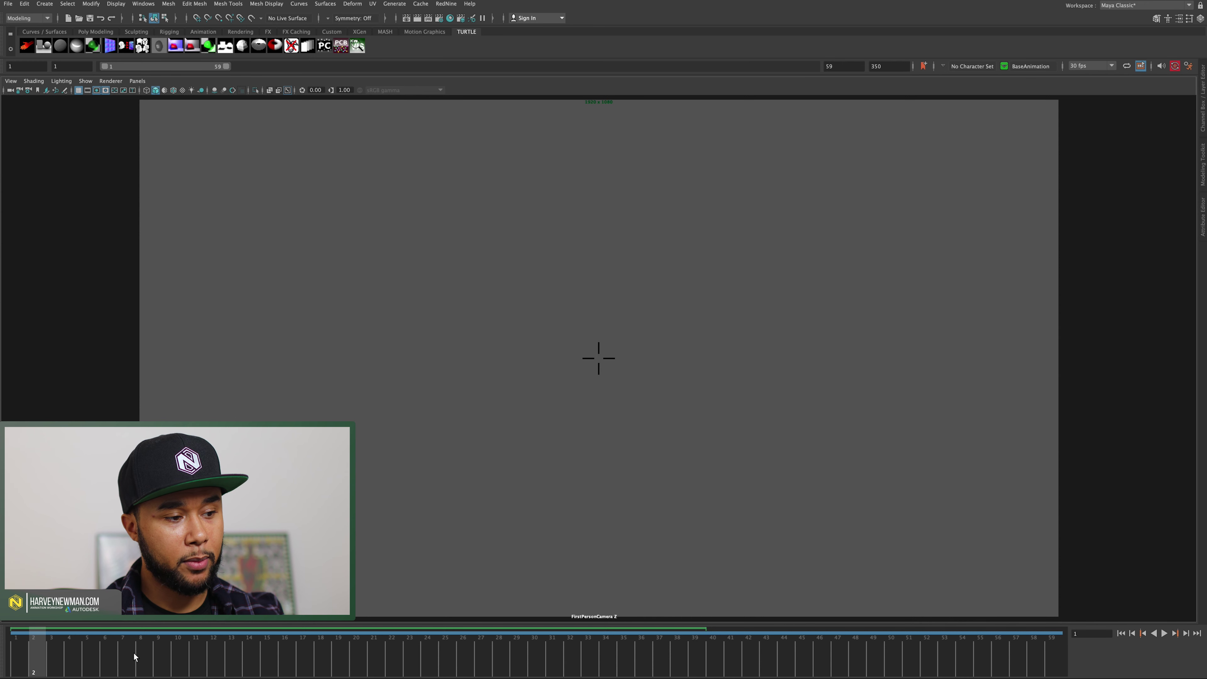
{"action": "left_click", "coordinate": [322, 665]}
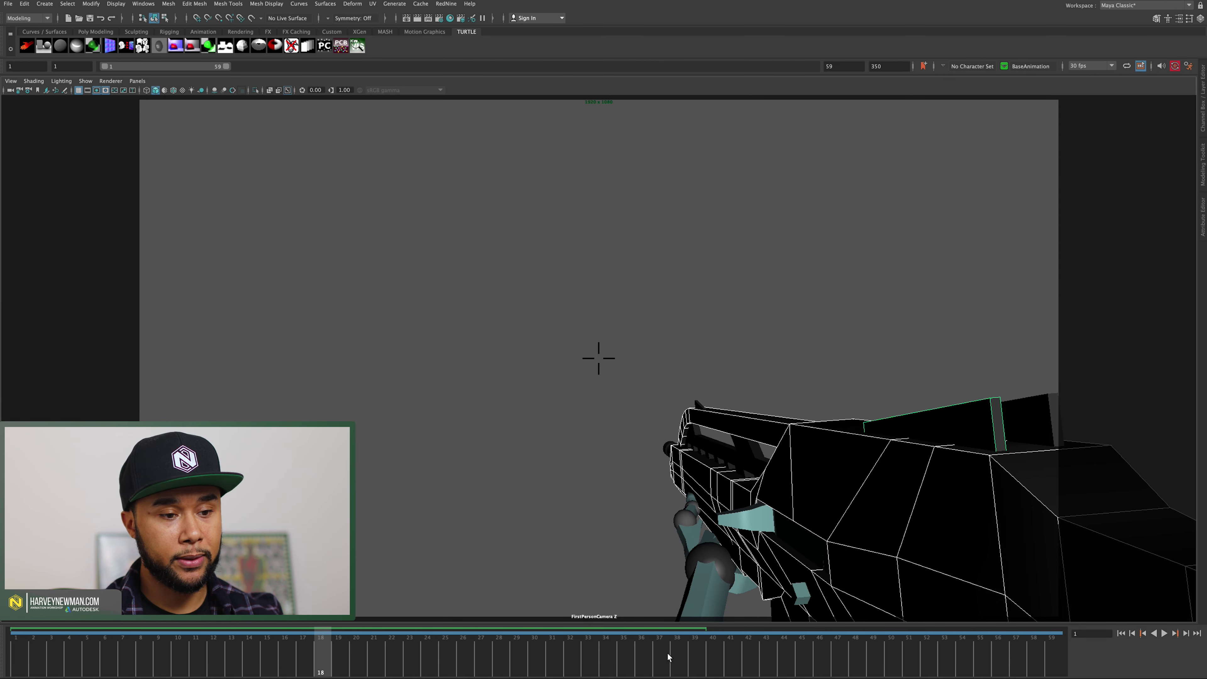
- Frame the playback range to the bookmark (frames 1–39) and play it through to frame 39
{"action": "right_click", "coordinate": [679, 631]}
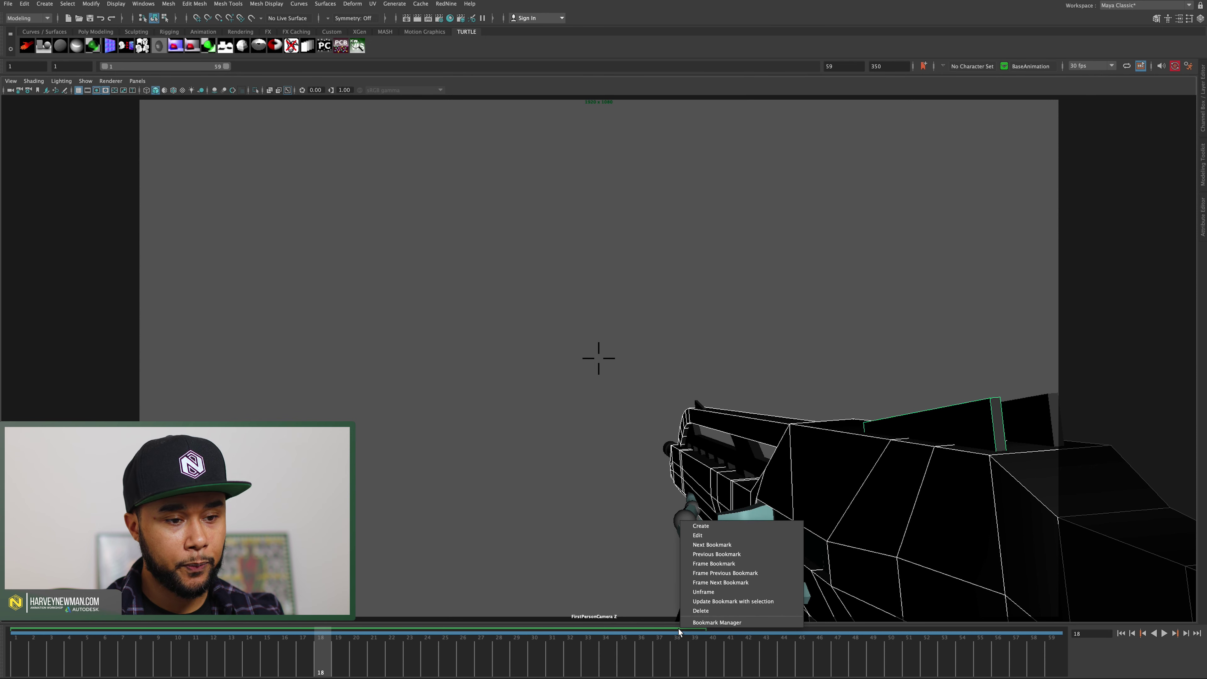
{"action": "left_click", "coordinate": [721, 564]}
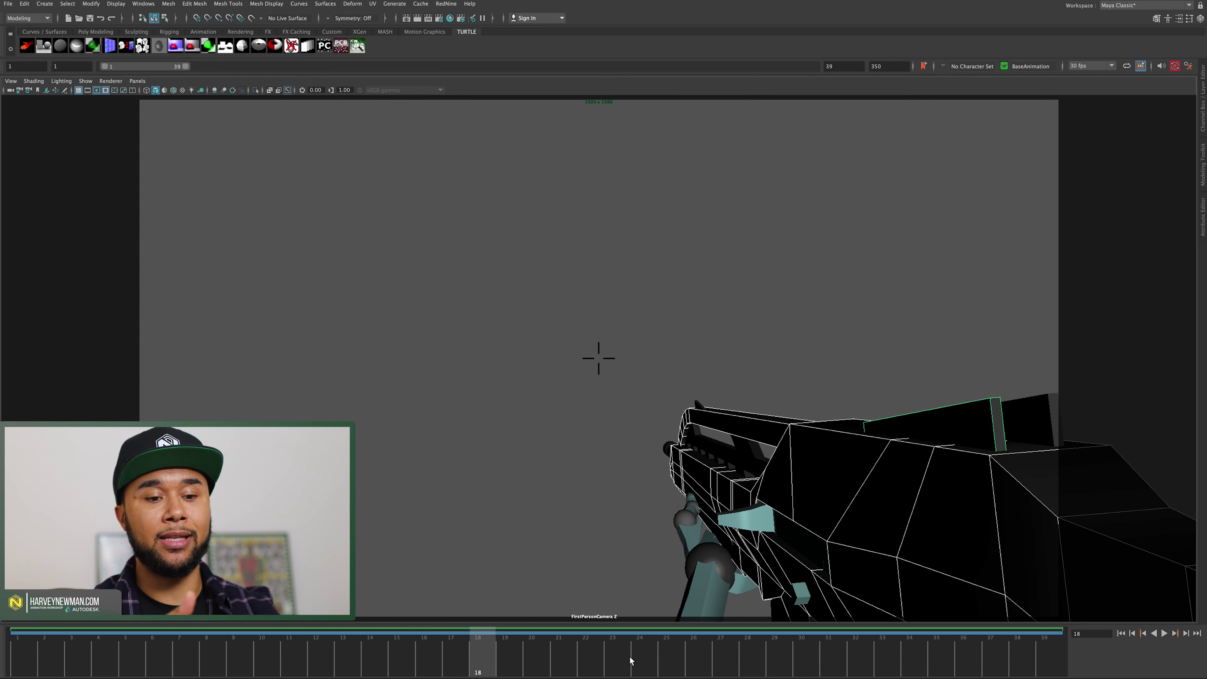
{"action": "left_click", "coordinate": [1154, 634]}
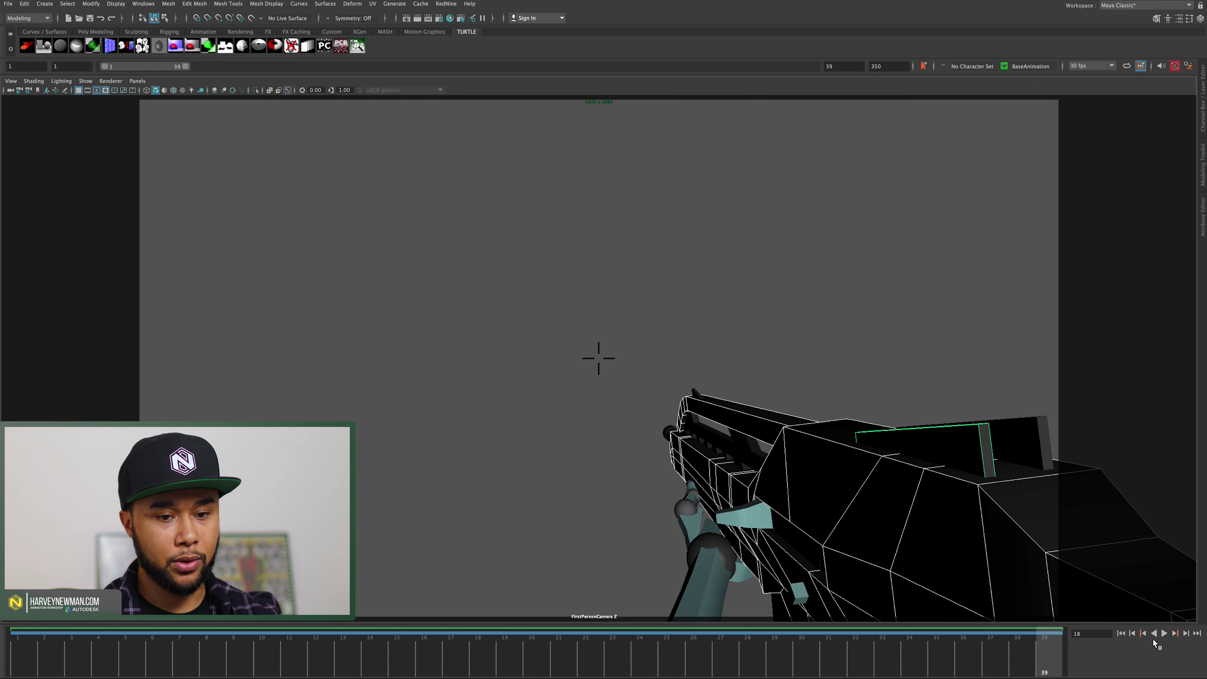
{"action": "left_click", "coordinate": [1164, 634]}
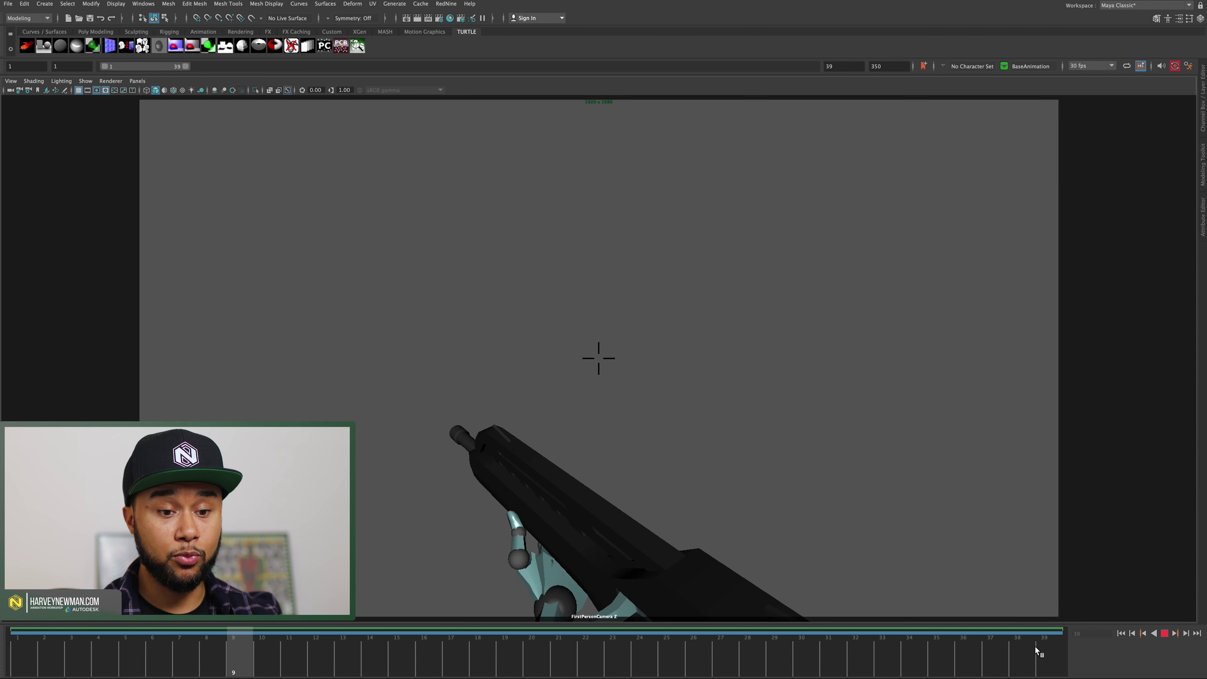
{"action": "key", "text": "Escape"}
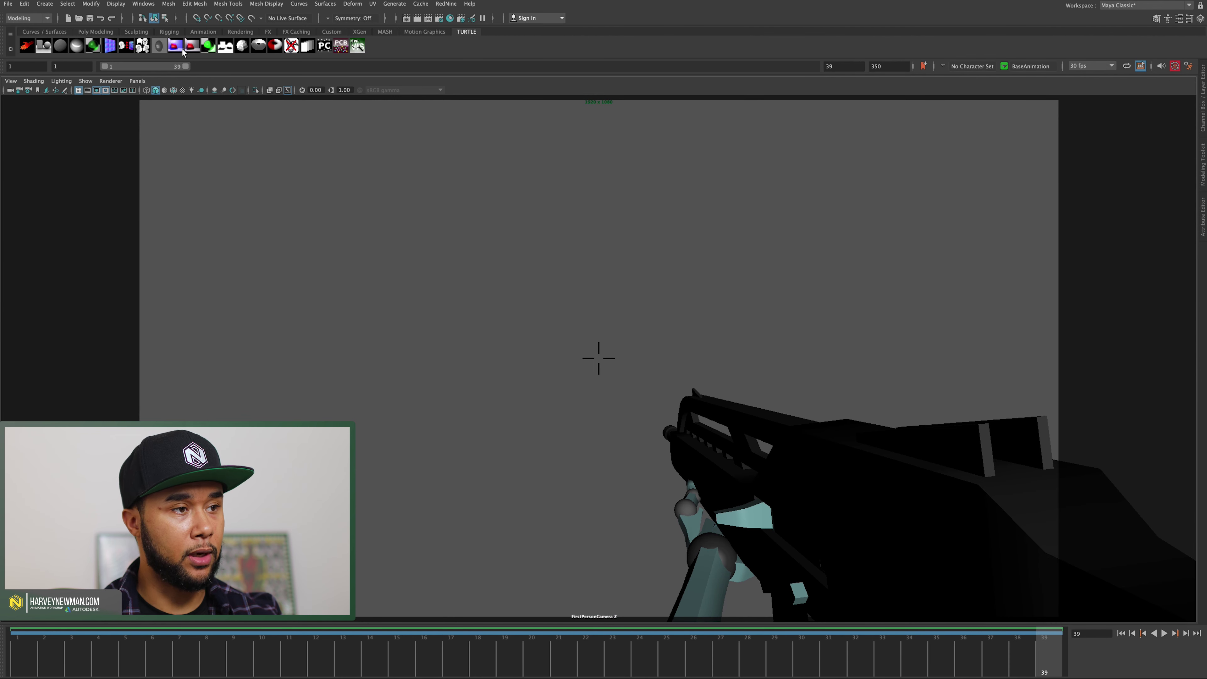
- Restore the full 1–350 range on the range slider, play, and settle on frame 70
{"action": "double_click", "coordinate": [172, 66]}
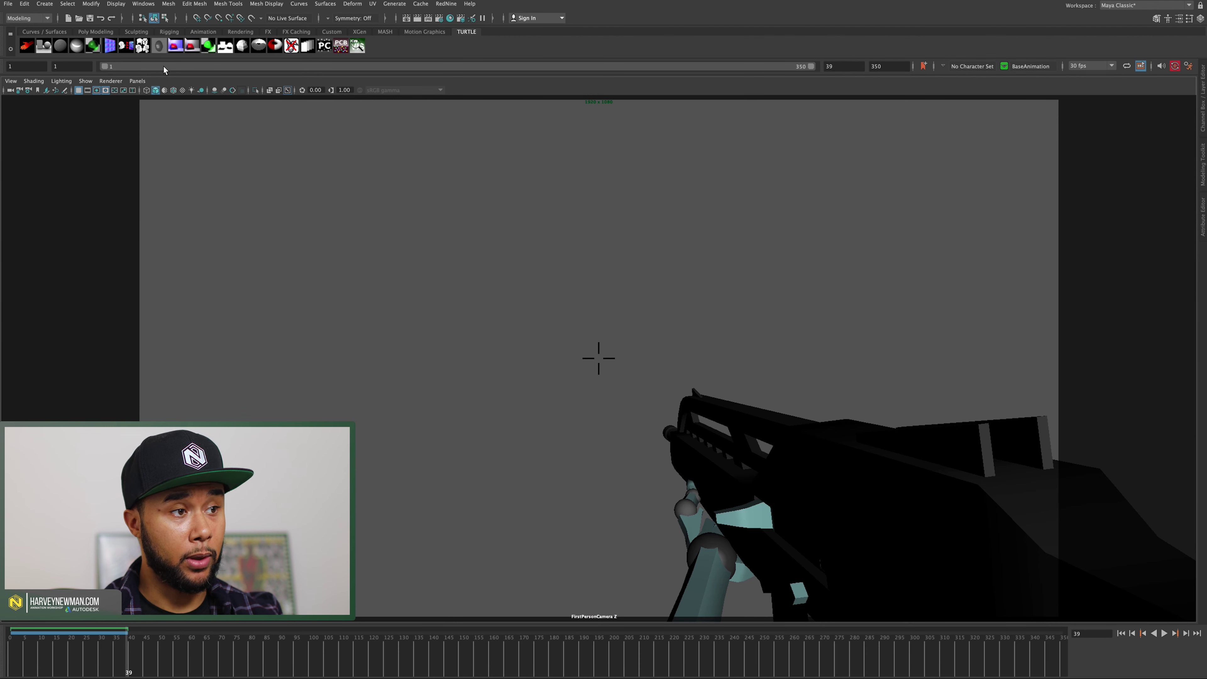
{"action": "double_click", "coordinate": [181, 67]}
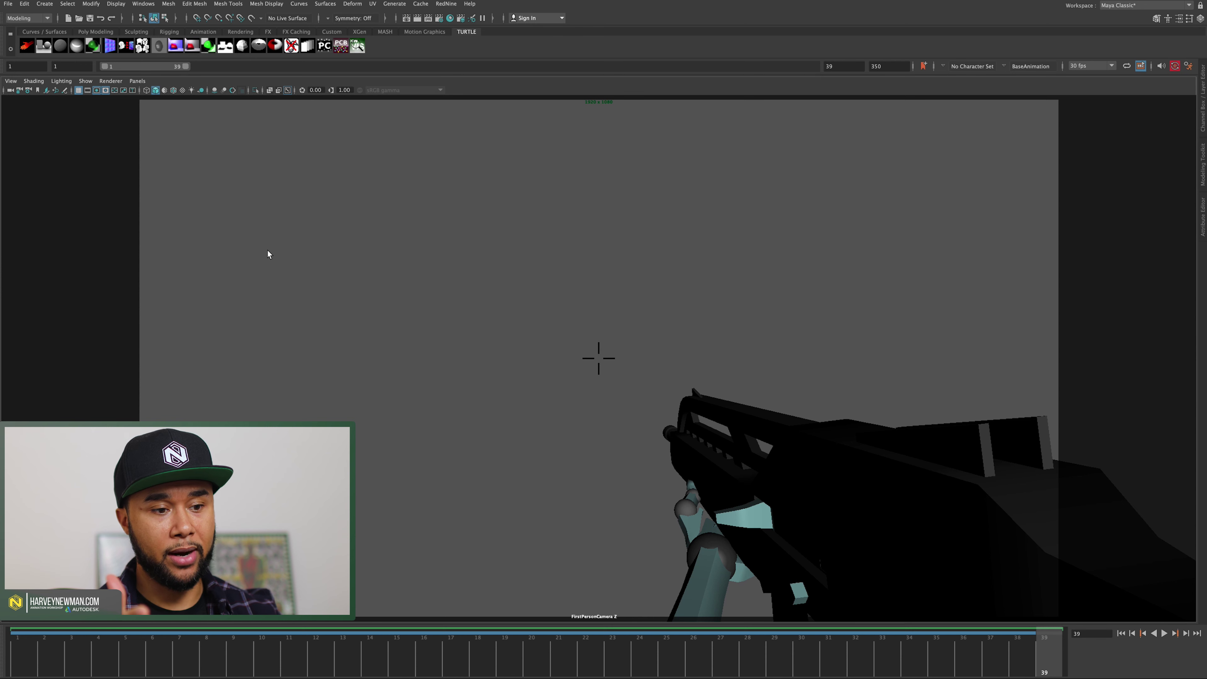
{"action": "key", "text": "ctrl+z"}
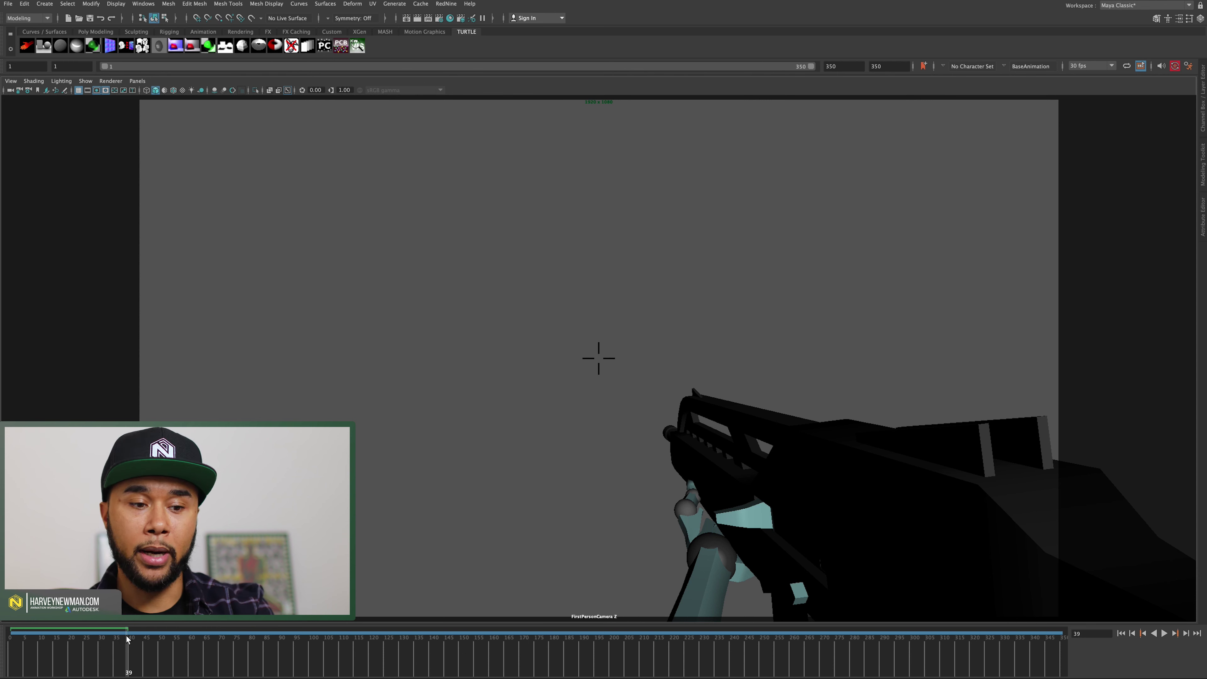
{"action": "key", "text": "alt+v"}
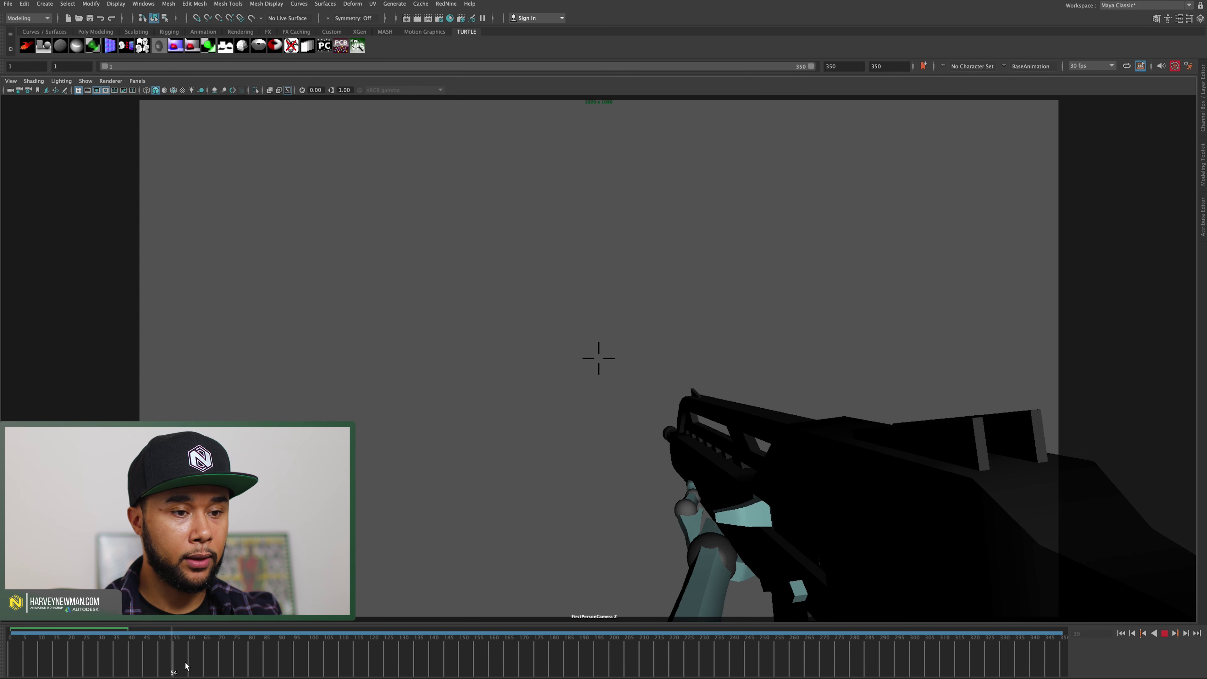
{"action": "mouse_move", "coordinate": [236, 666]}
{"action": "left_mouse_down"}
{"action": "mouse_move", "coordinate": [126, 656]}
{"action": "mouse_move", "coordinate": [215, 664]}
{"action": "left_mouse_up"}
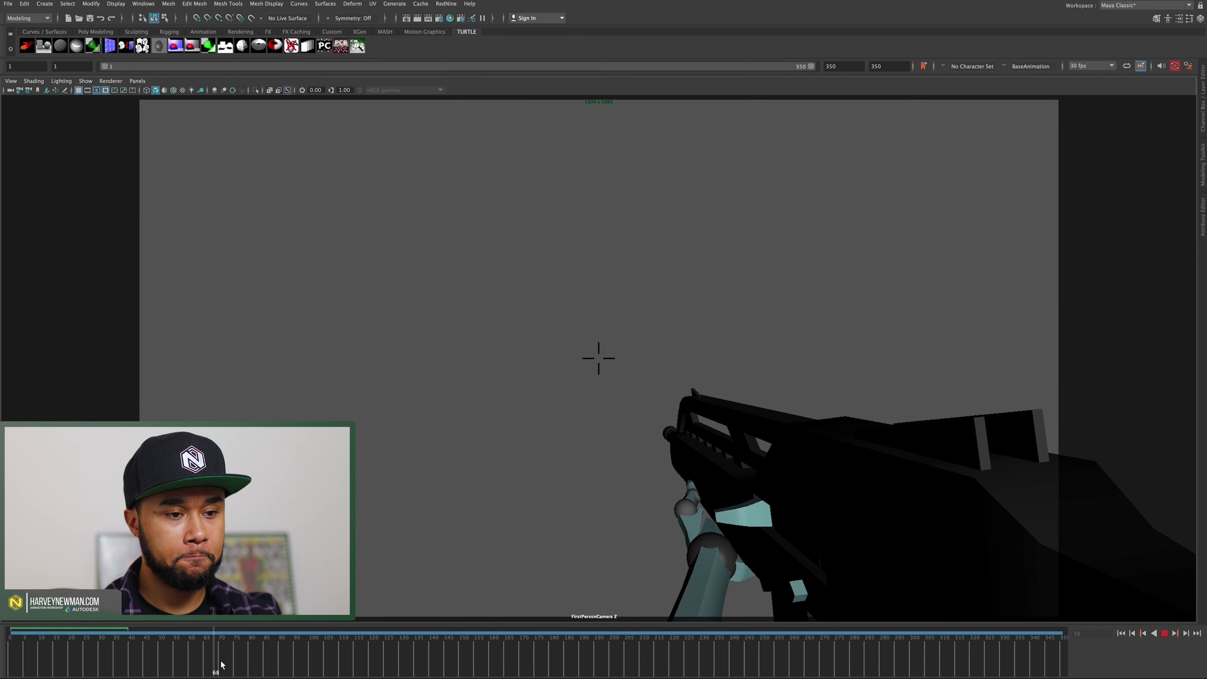
{"action": "left_click_drag", "start_coordinate": [214, 664], "coordinate": [221, 672]}
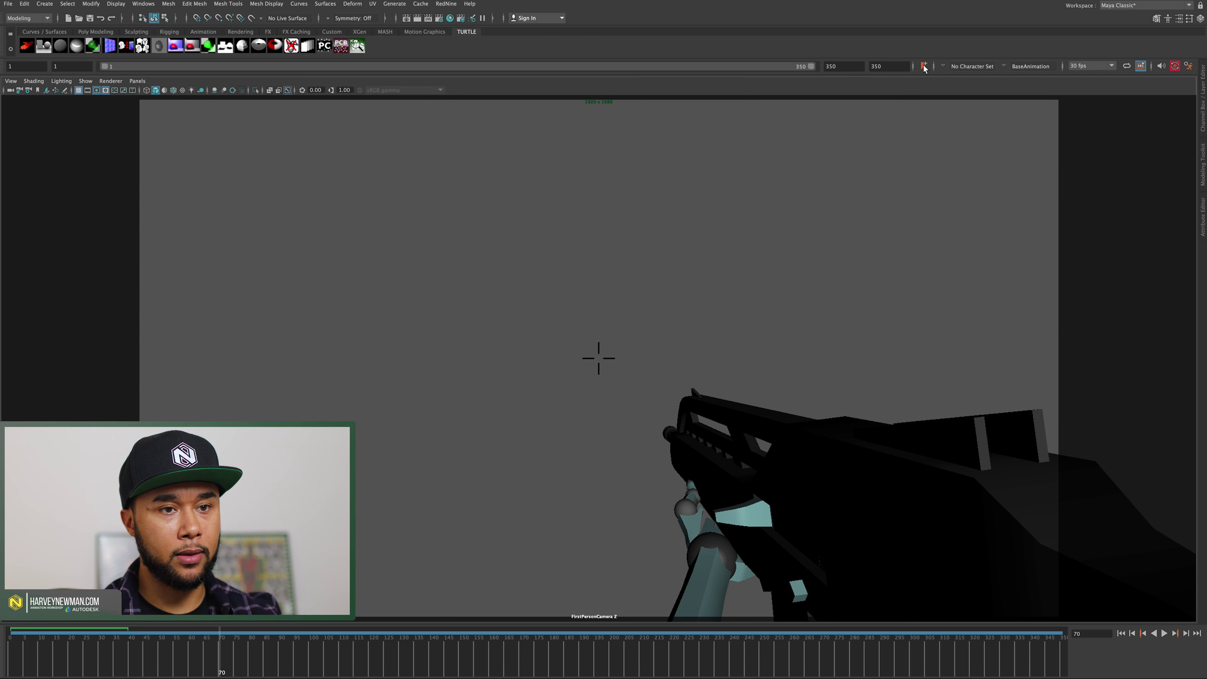
- Create a brown bookmark named Looping with Start 40 and End 70
{"action": "key", "text": "ctrl+shift+b"}
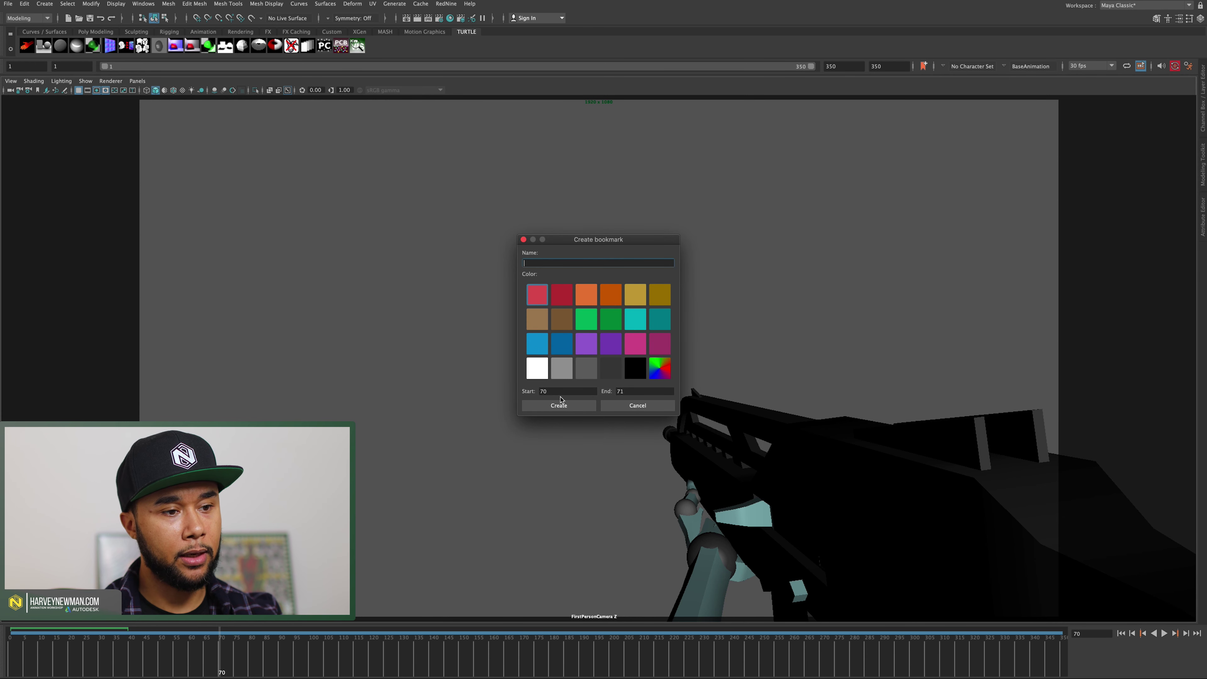
{"action": "double_click", "coordinate": [551, 391]}
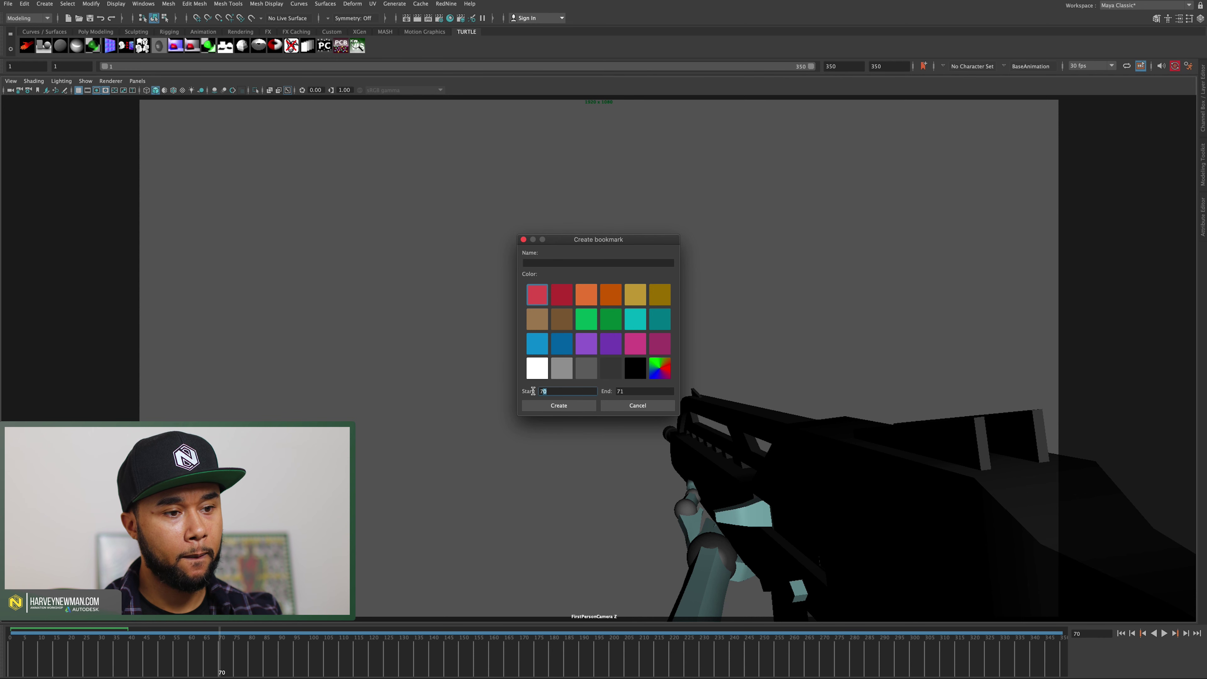
{"action": "type", "text": "40"}
{"action": "key", "text": "Tab"}
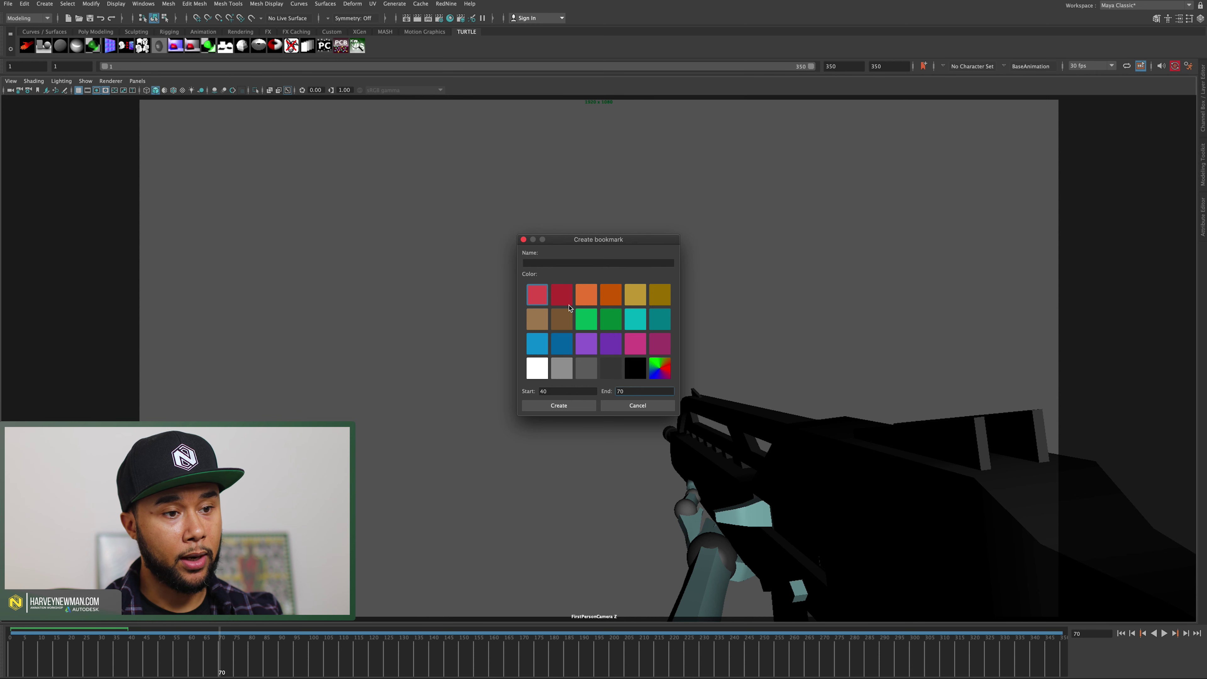
{"action": "left_click", "coordinate": [562, 321]}
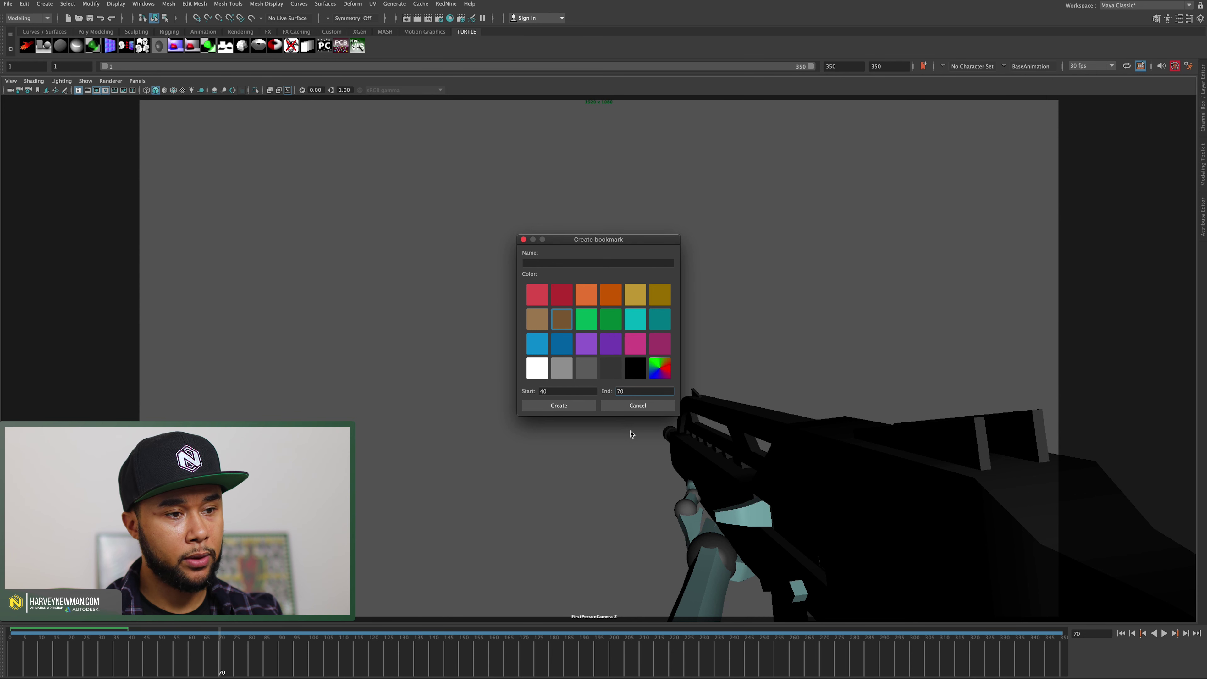
{"action": "left_click", "coordinate": [552, 262]}
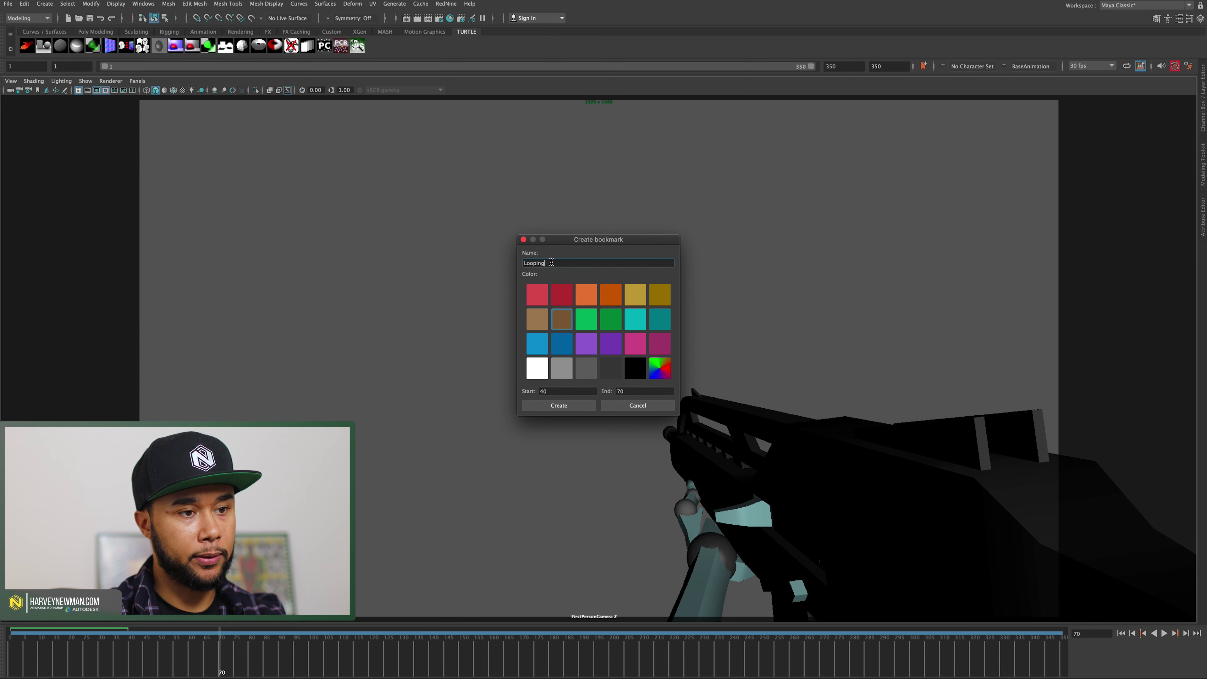
{"action": "left_click", "coordinate": [565, 406]}
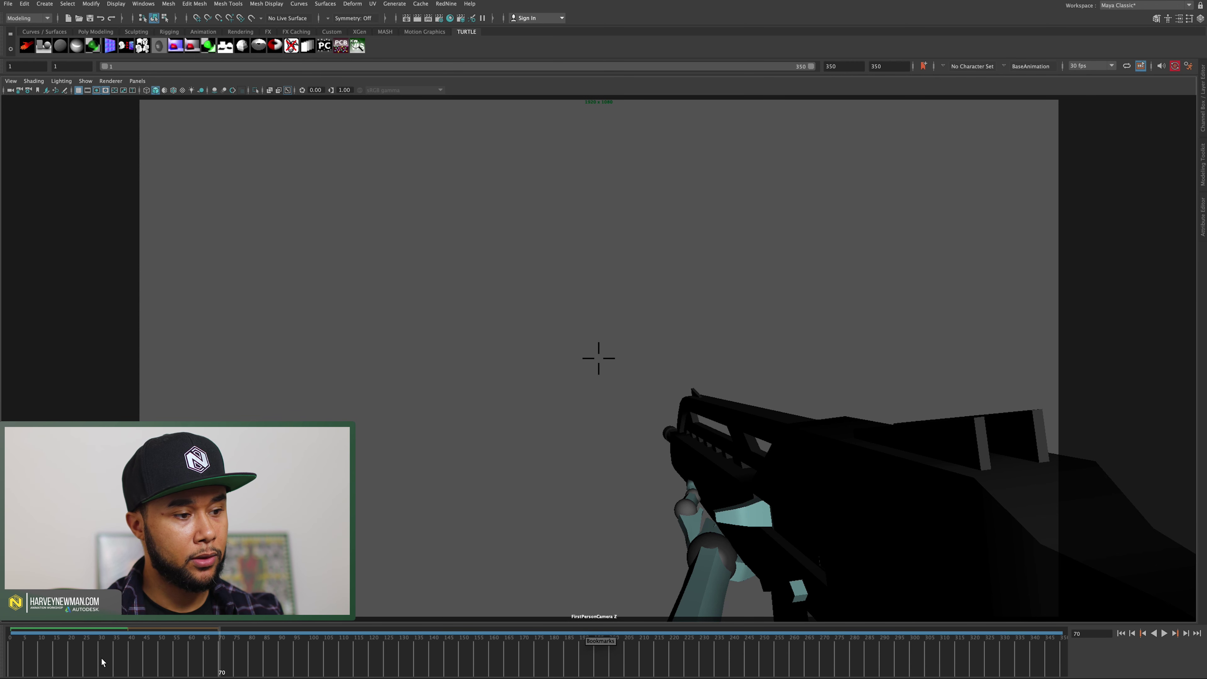
- Jump to frame 49 and play the animation to preview the gun firing
{"action": "left_click", "coordinate": [158, 632]}
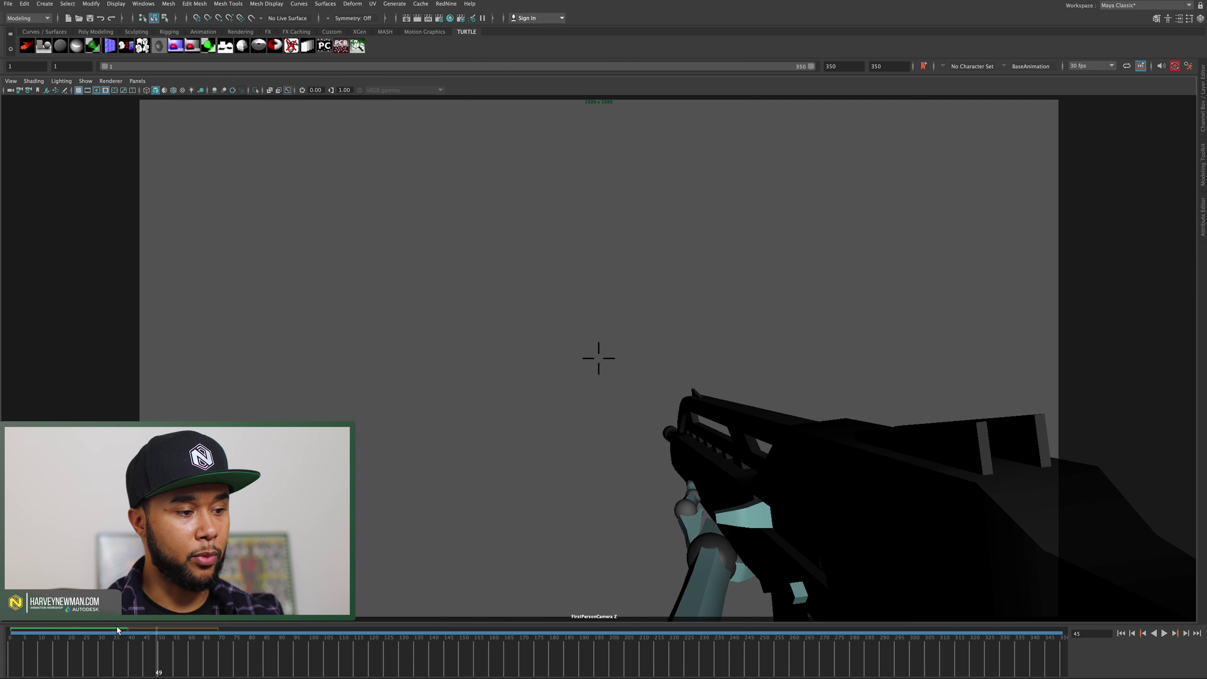
{"action": "key", "text": "alt+v"}
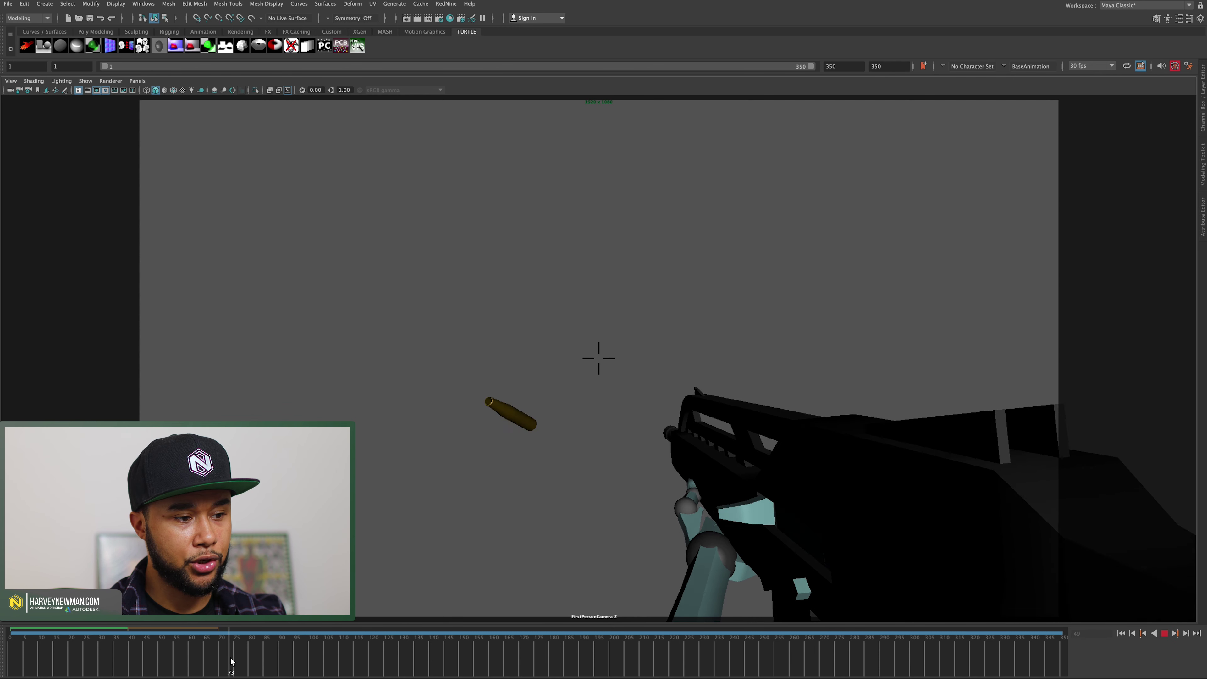
{"action": "key", "text": "alt+v"}
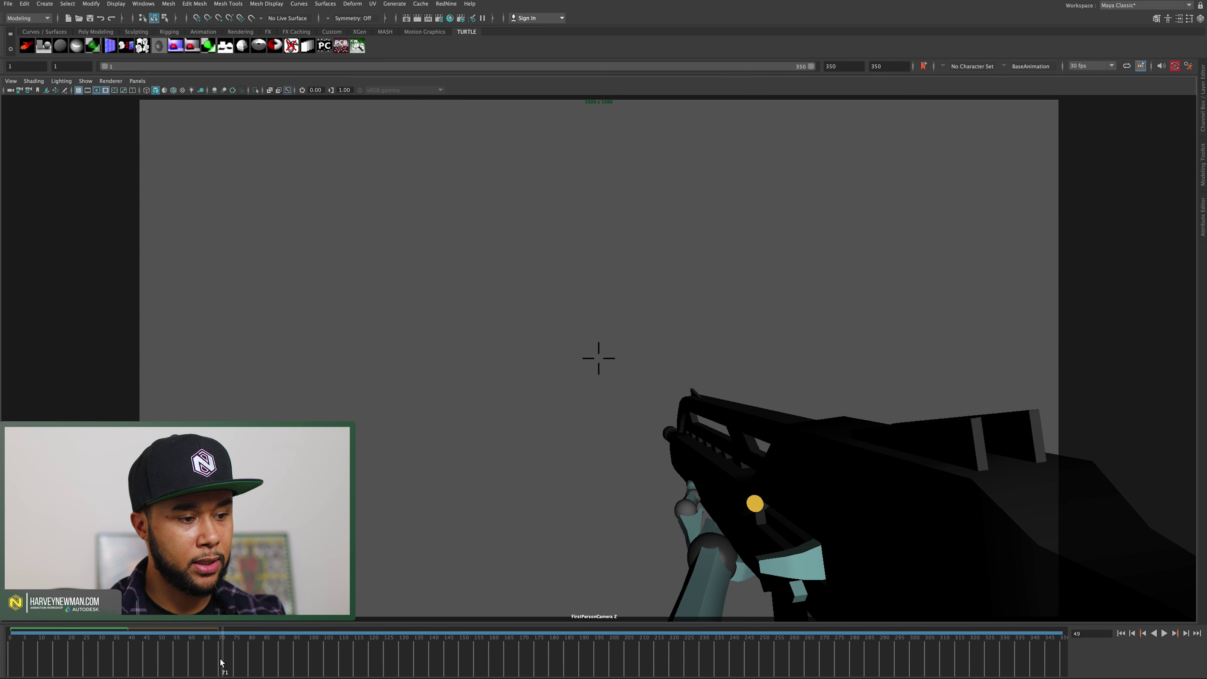
{"action": "key", "text": "alt+v"}
- Select frames 70–125 on the time slider and start a bookmark for that range
{"action": "left_click_drag", "start_coordinate": [220, 665], "coordinate": [393, 674], "text": "shift"}
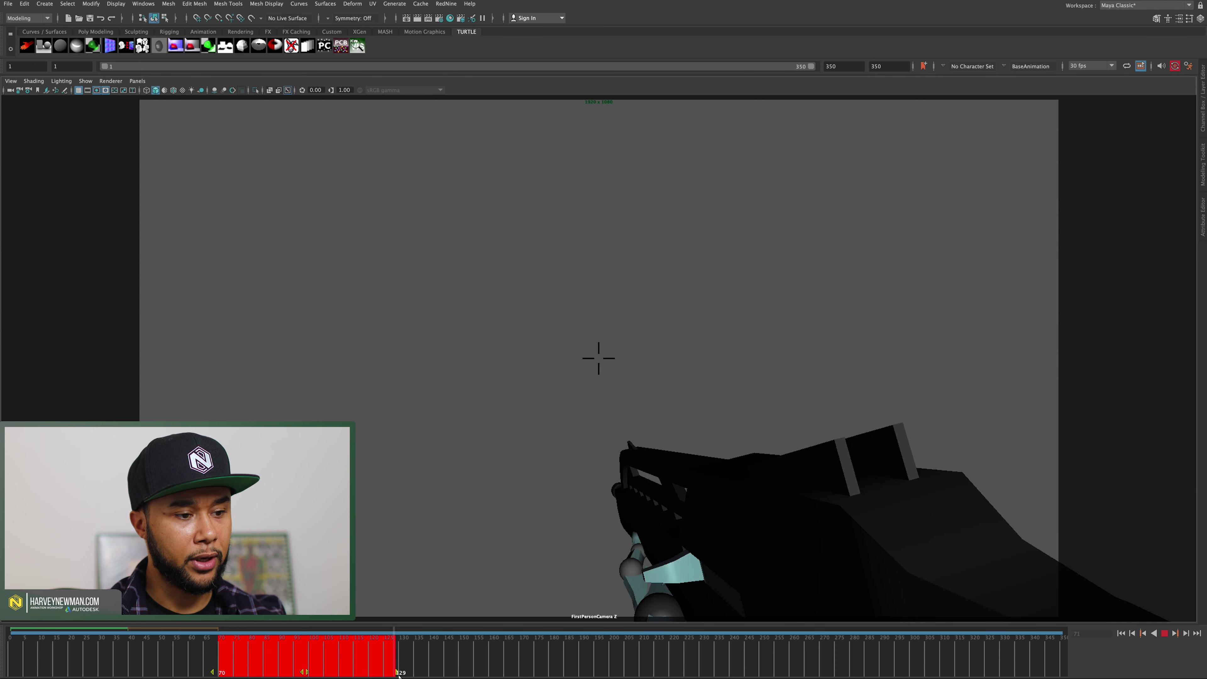
{"action": "left_click", "coordinate": [386, 674], "text": "shift"}
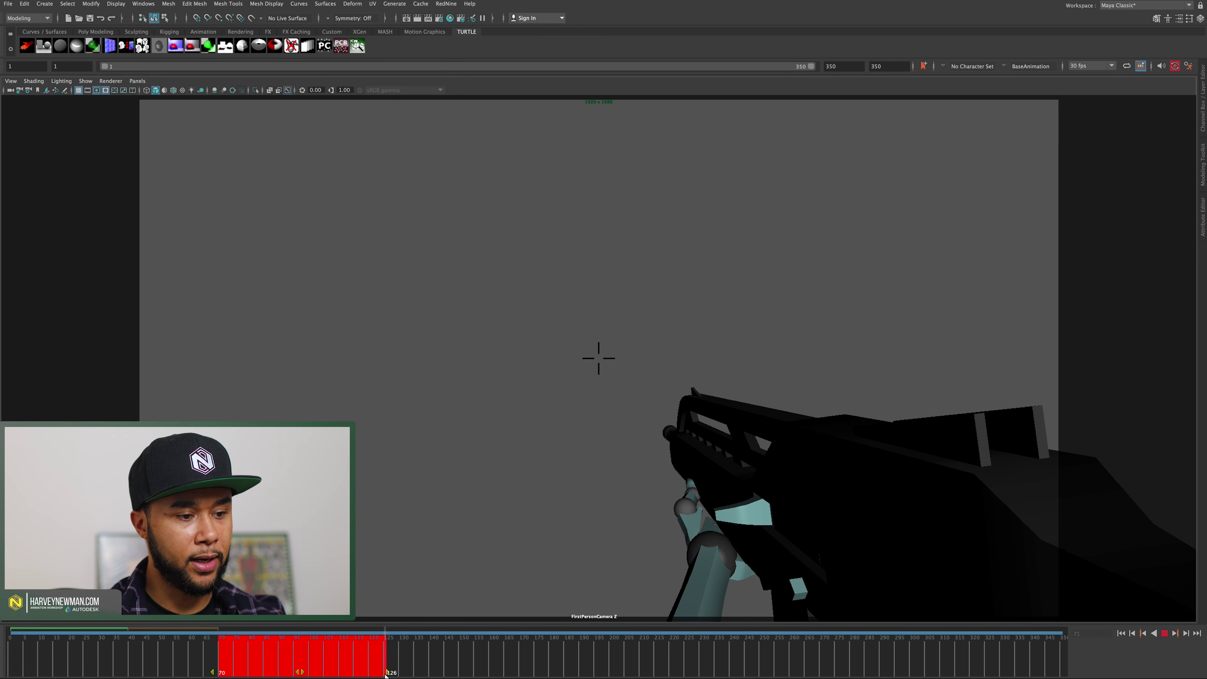
{"action": "left_click", "coordinate": [384, 673], "text": "shift"}
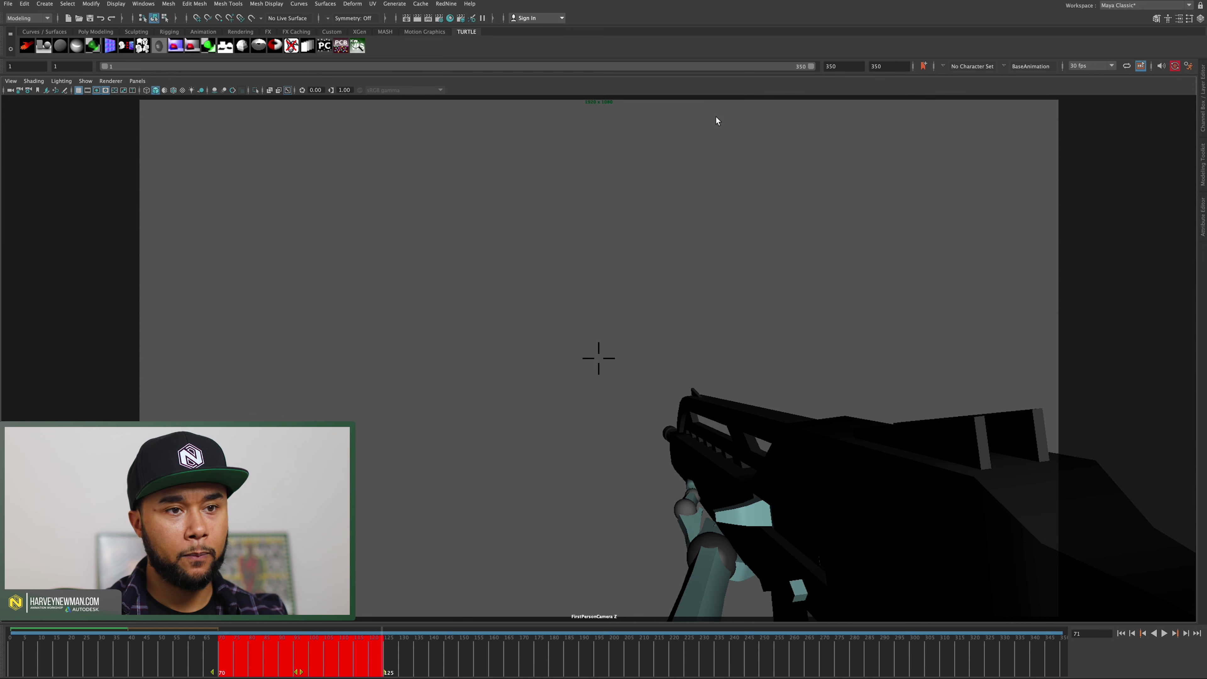
{"action": "left_click", "coordinate": [922, 67]}
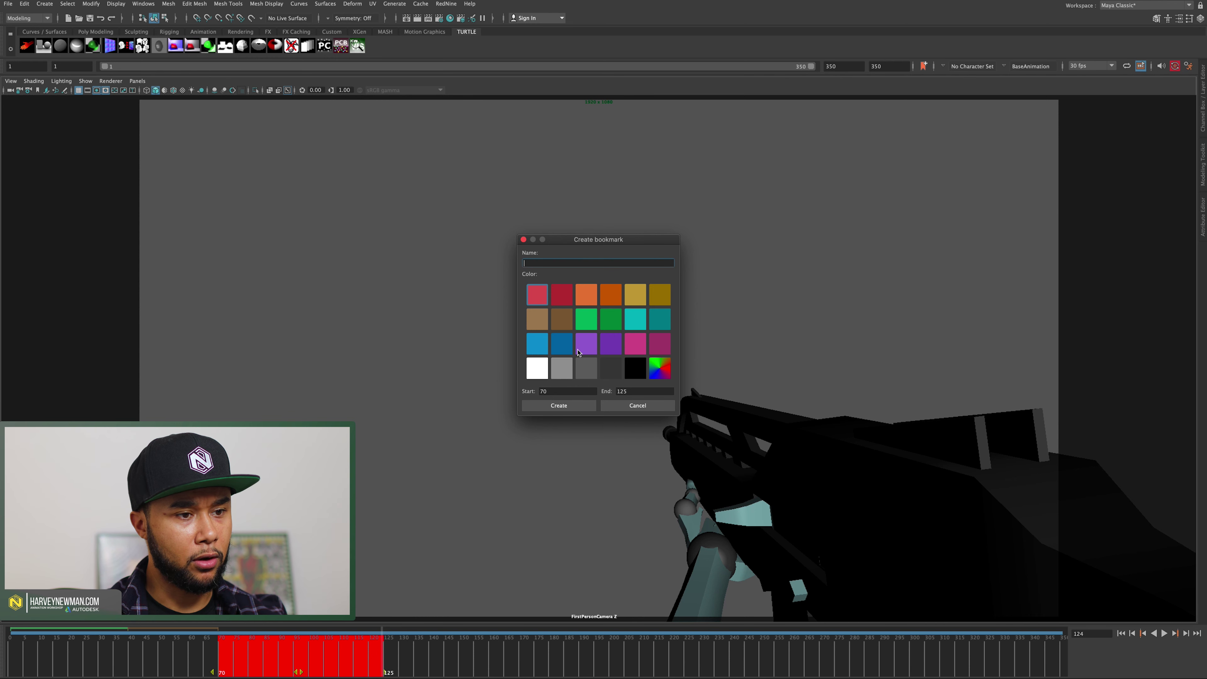
- Create a dark purple bookmark named 'Shooting', then move the current time to frame 137
{"action": "left_click", "coordinate": [610, 343]}
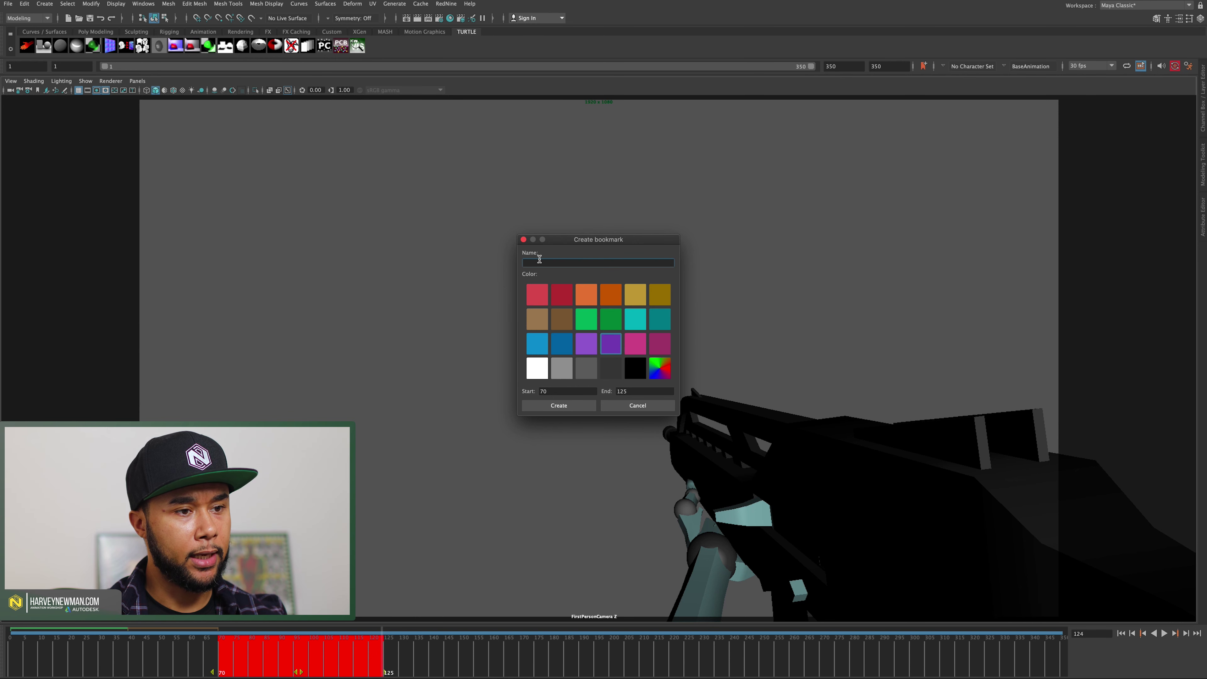
{"action": "left_click", "coordinate": [539, 259]}
{"action": "type", "text": "Sho"}
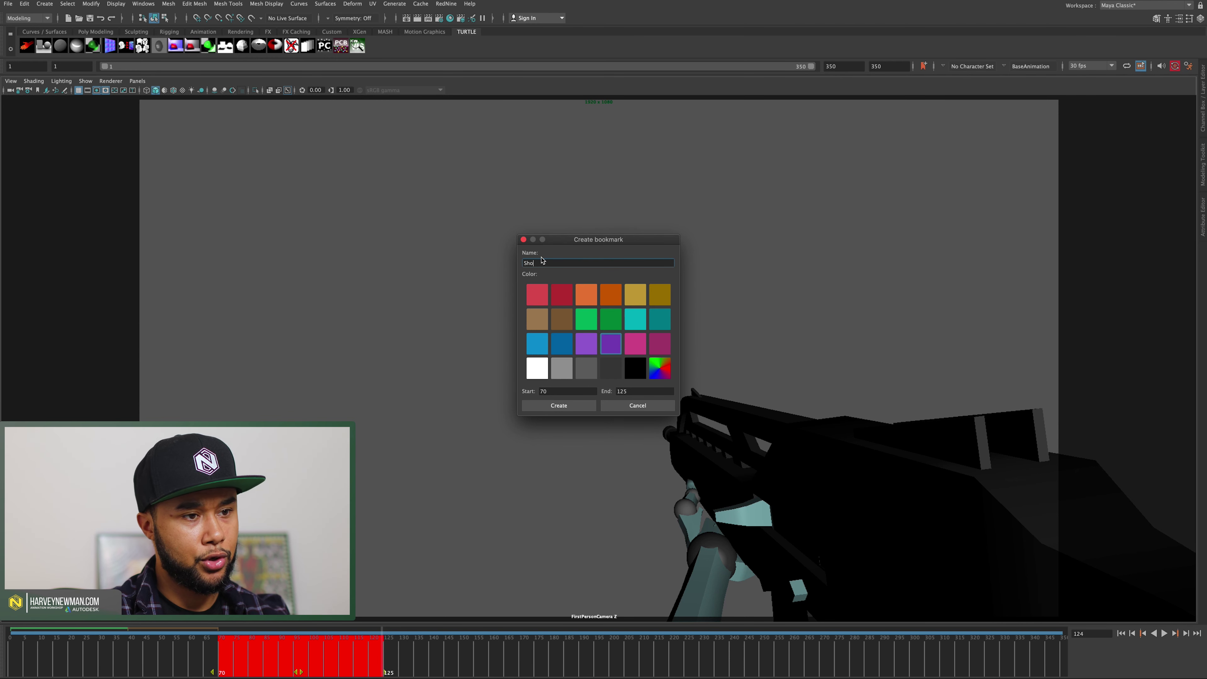
{"action": "type", "text": "oting"}
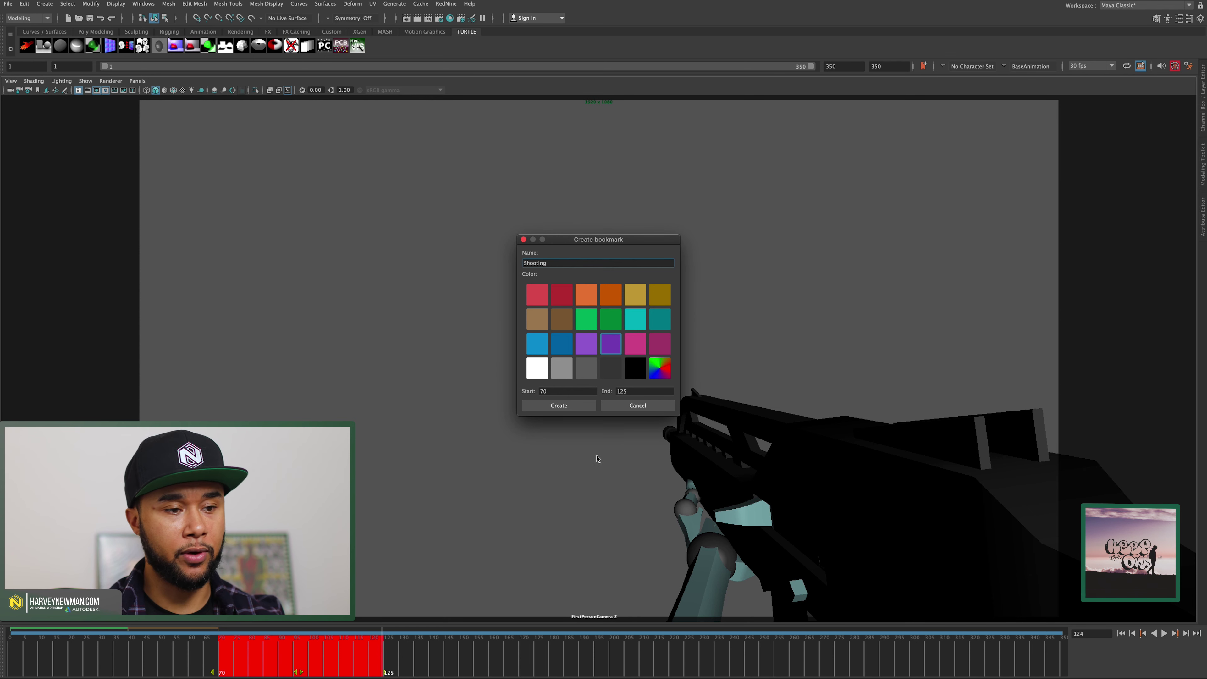
{"action": "left_click", "coordinate": [565, 405]}
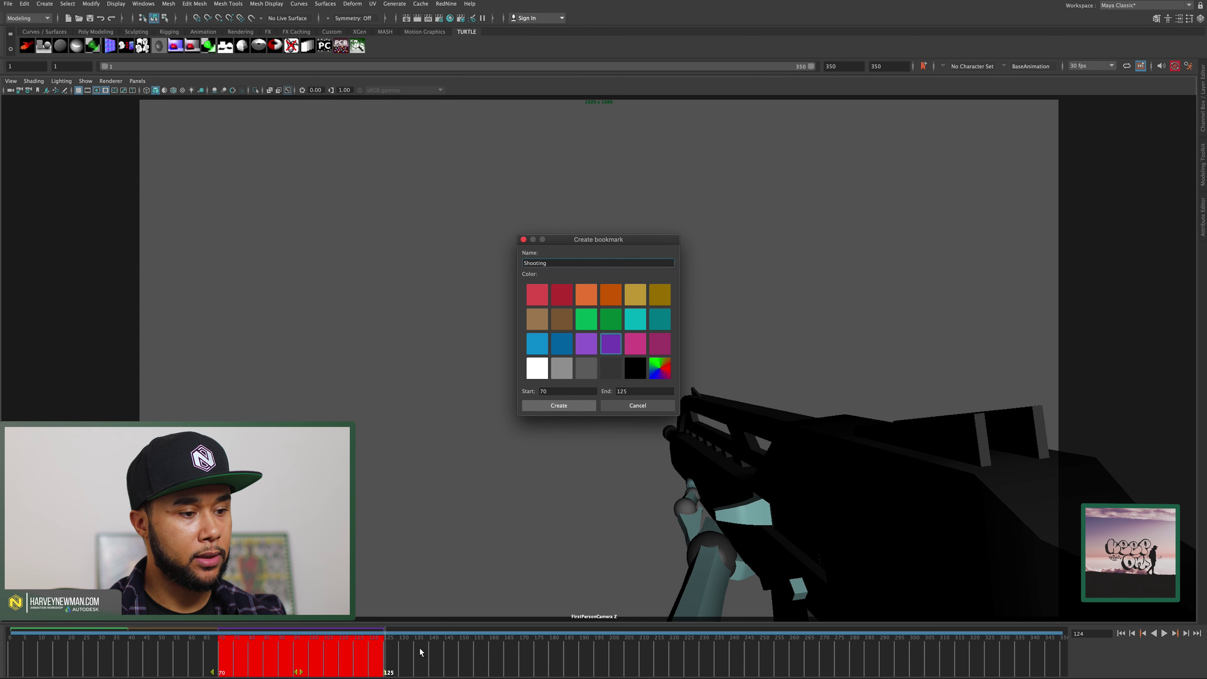
{"action": "left_click", "coordinate": [409, 670]}
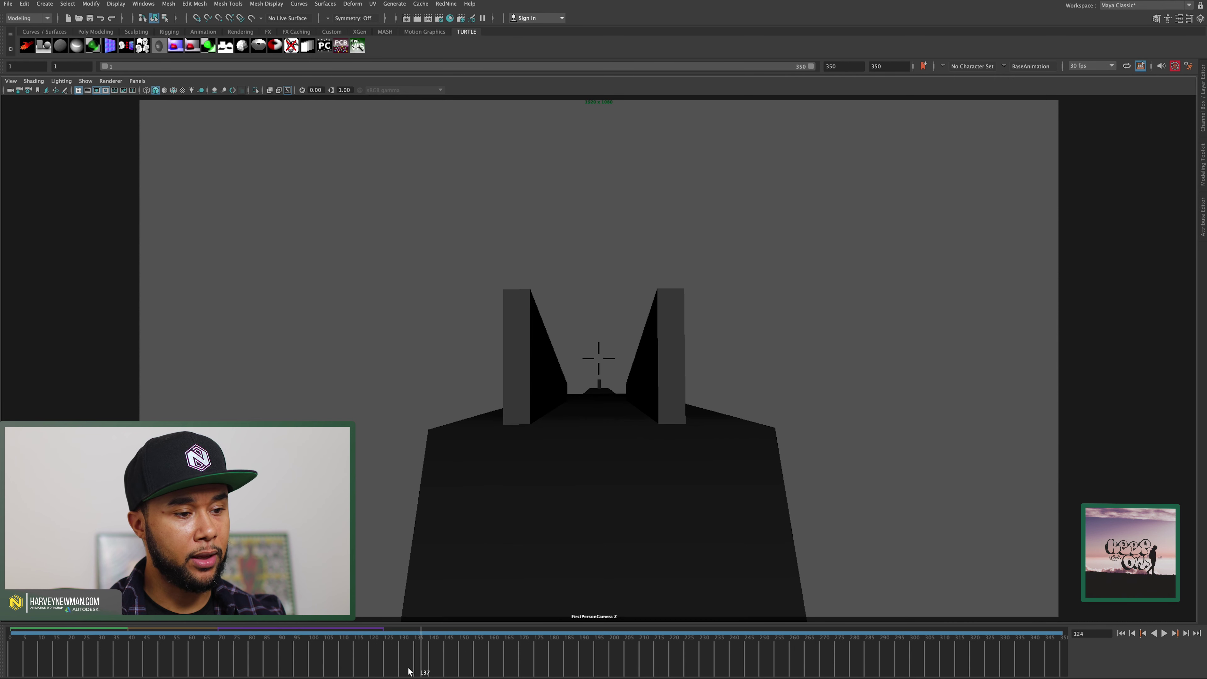
- Narrow the playback range to the Shooting bookmark's frames 70–124
{"action": "right_click", "coordinate": [272, 631]}
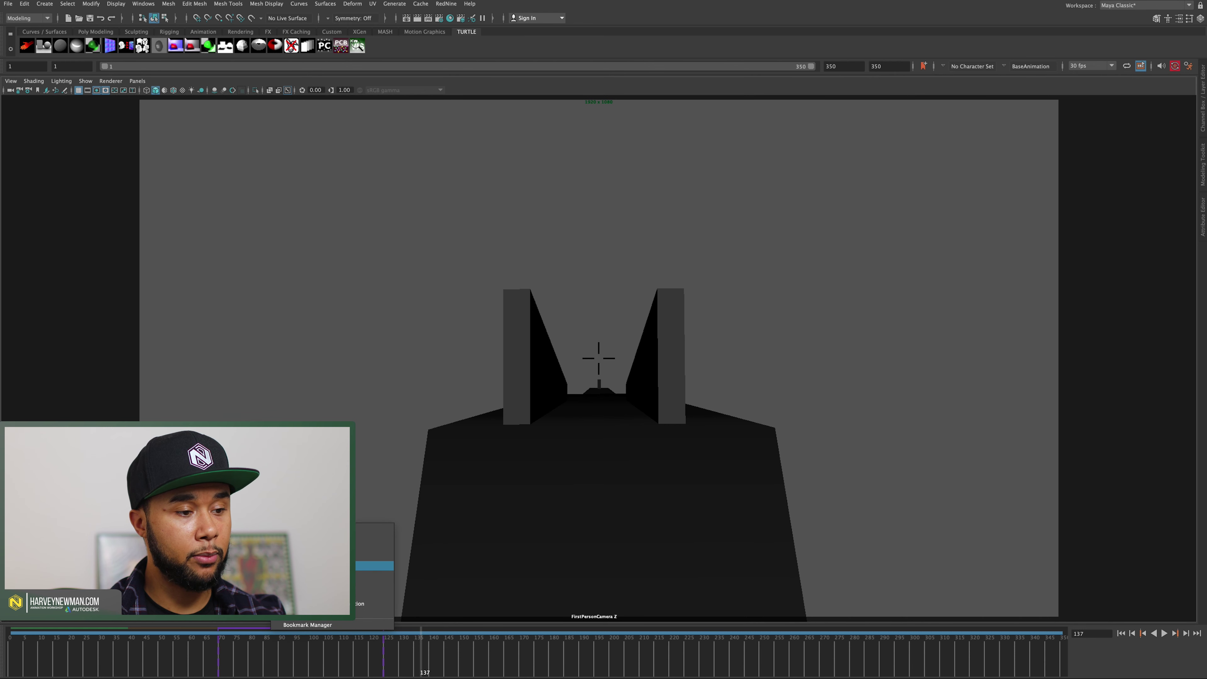
{"action": "left_click", "coordinate": [375, 566]}
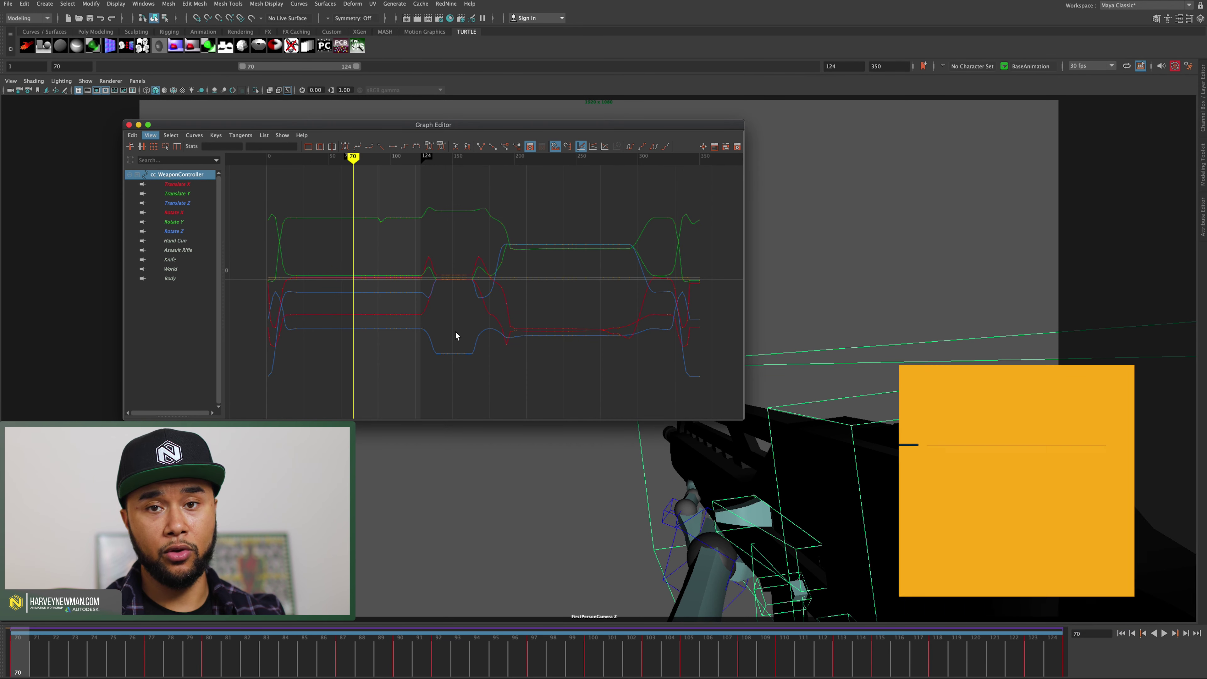
- Switch the Graph Editor theme to Dark, then to Classic
{"action": "left_click_drag", "start_coordinate": [420, 126], "coordinate": [439, 123]}
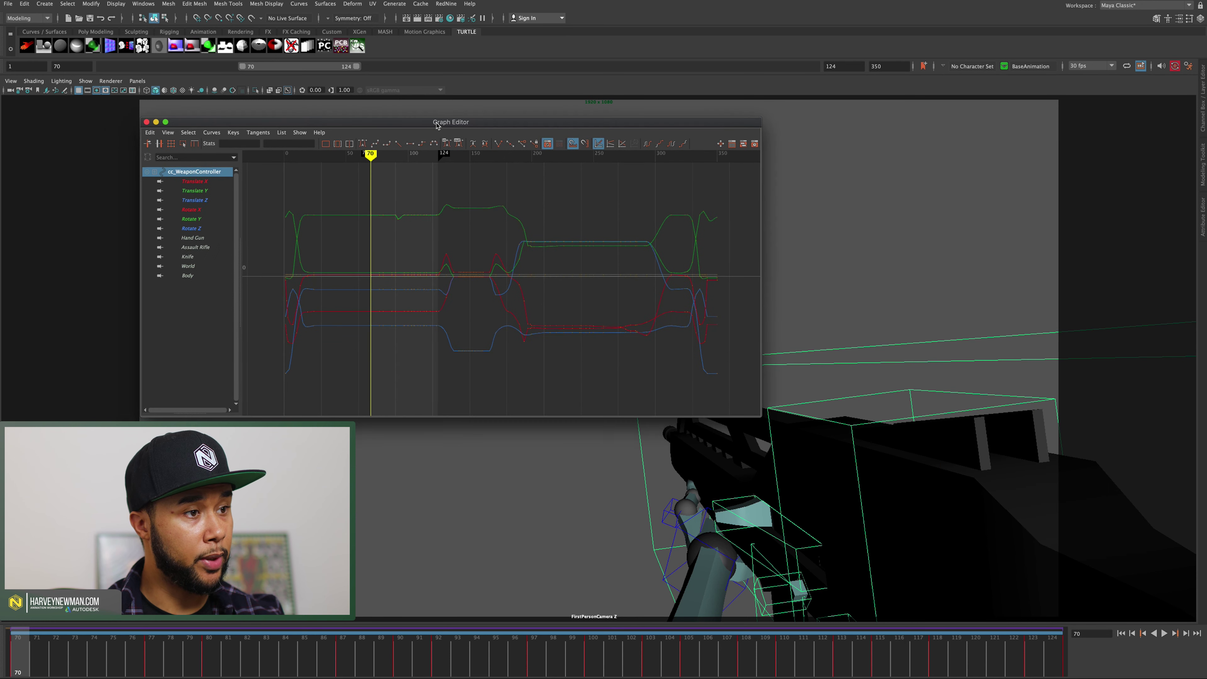
{"action": "left_click", "coordinate": [168, 134]}
{"action": "mouse_move", "coordinate": [237, 327]}
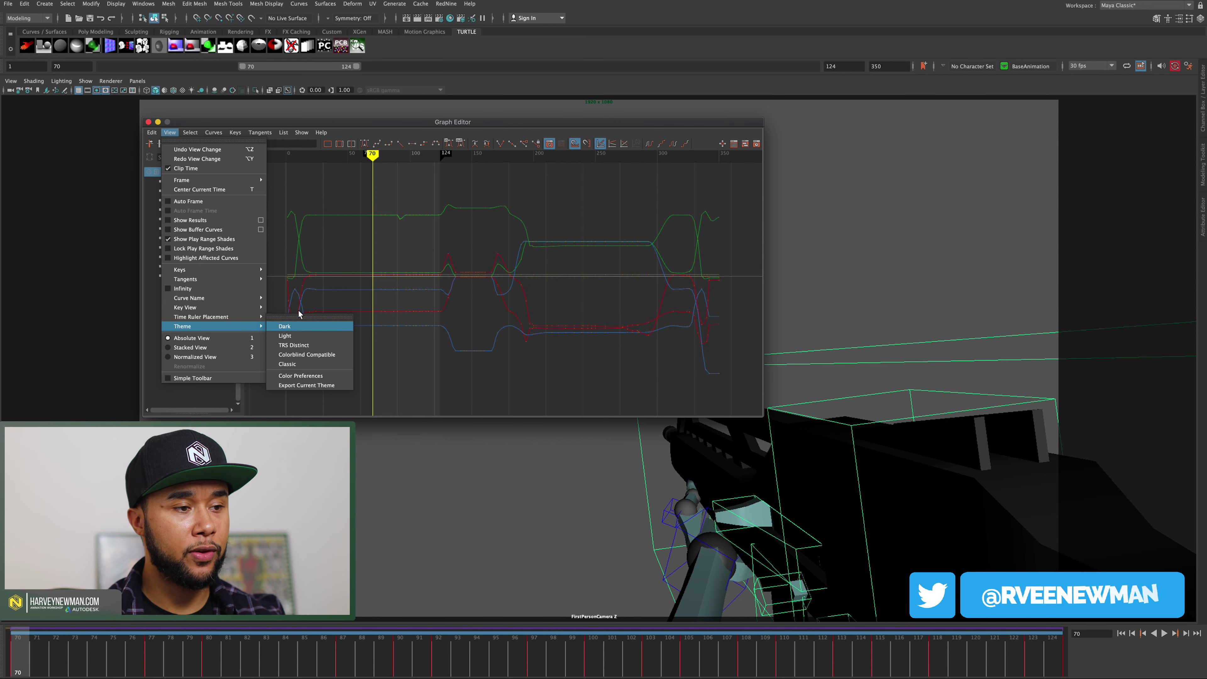
{"action": "left_click", "coordinate": [301, 327]}
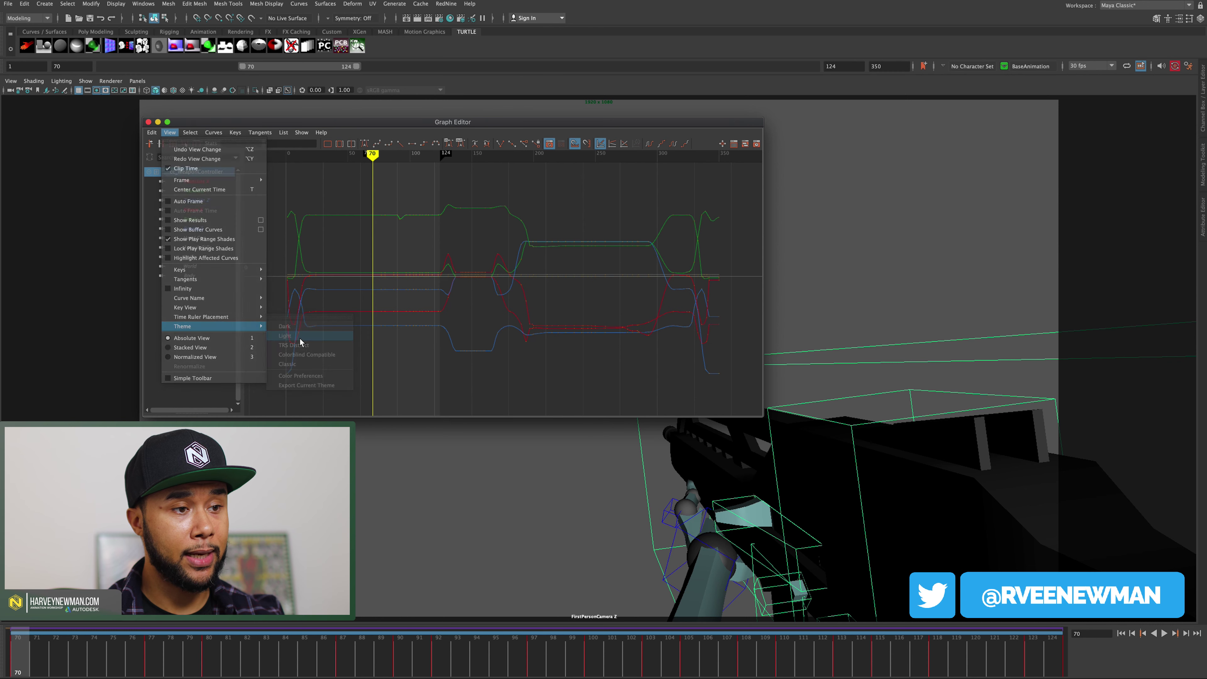
{"action": "left_click", "coordinate": [170, 132]}
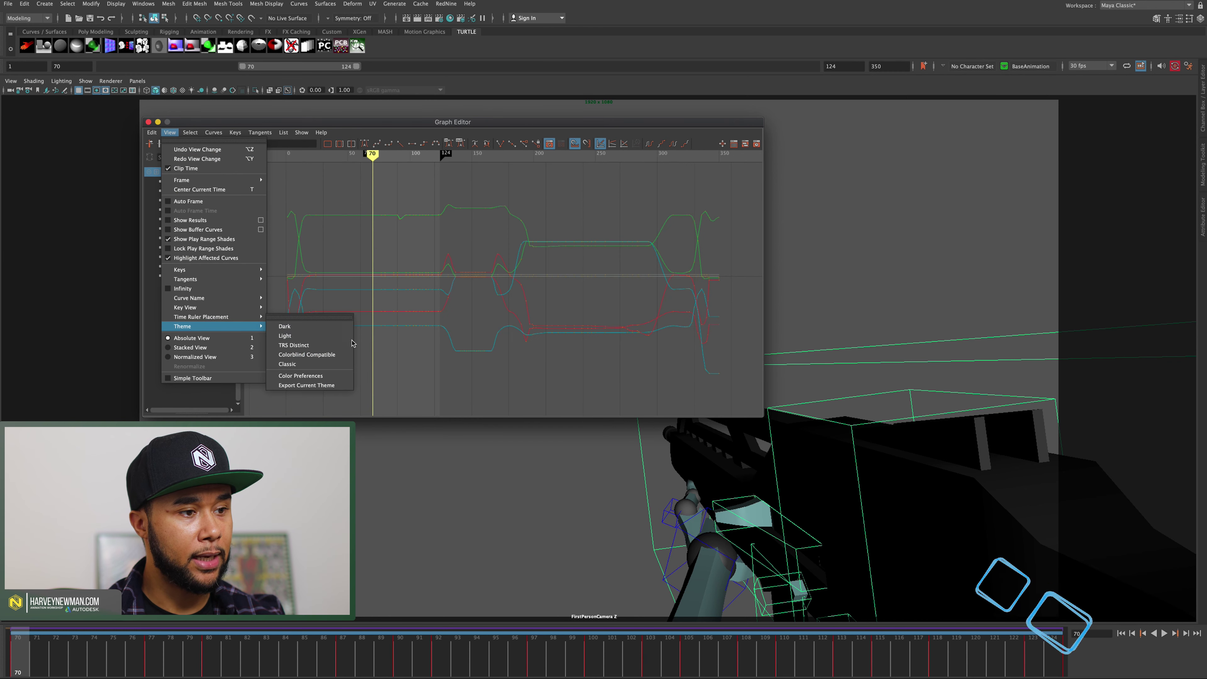
{"action": "left_click", "coordinate": [330, 364]}
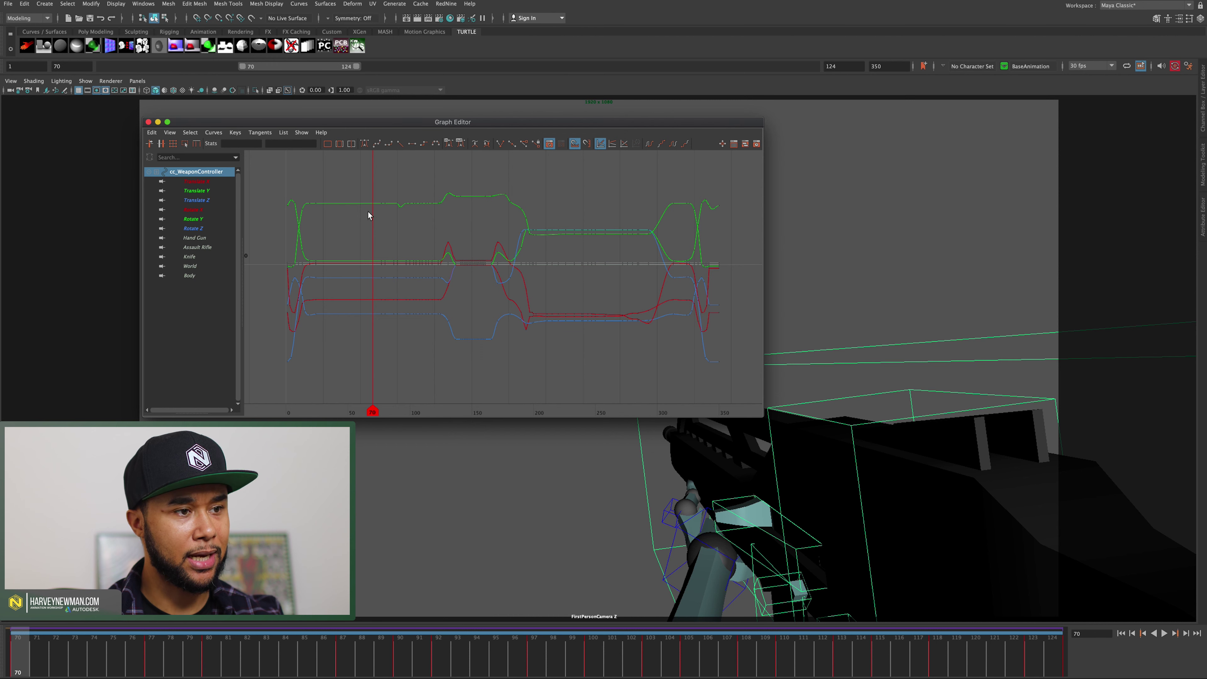
- Show only the cc_WeaponController Translate Y curve and frame it in the graph
{"action": "key", "text": "f"}
{"action": "left_click", "coordinate": [444, 220]}
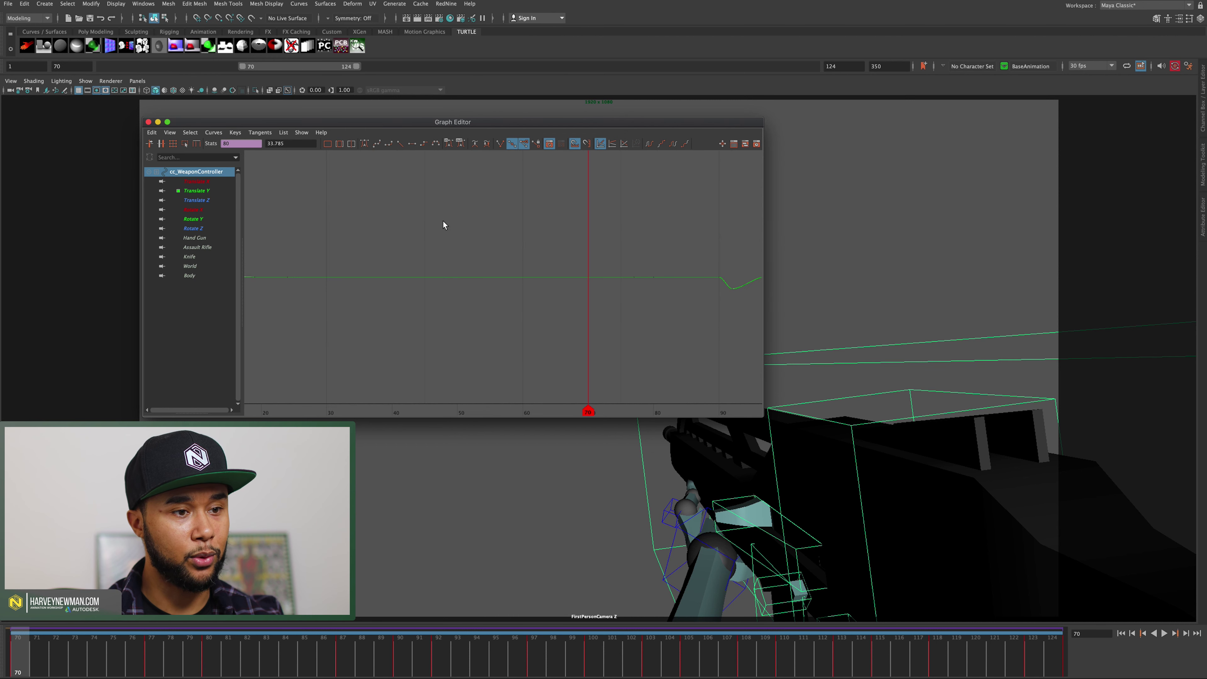
{"action": "left_click", "coordinate": [195, 190]}
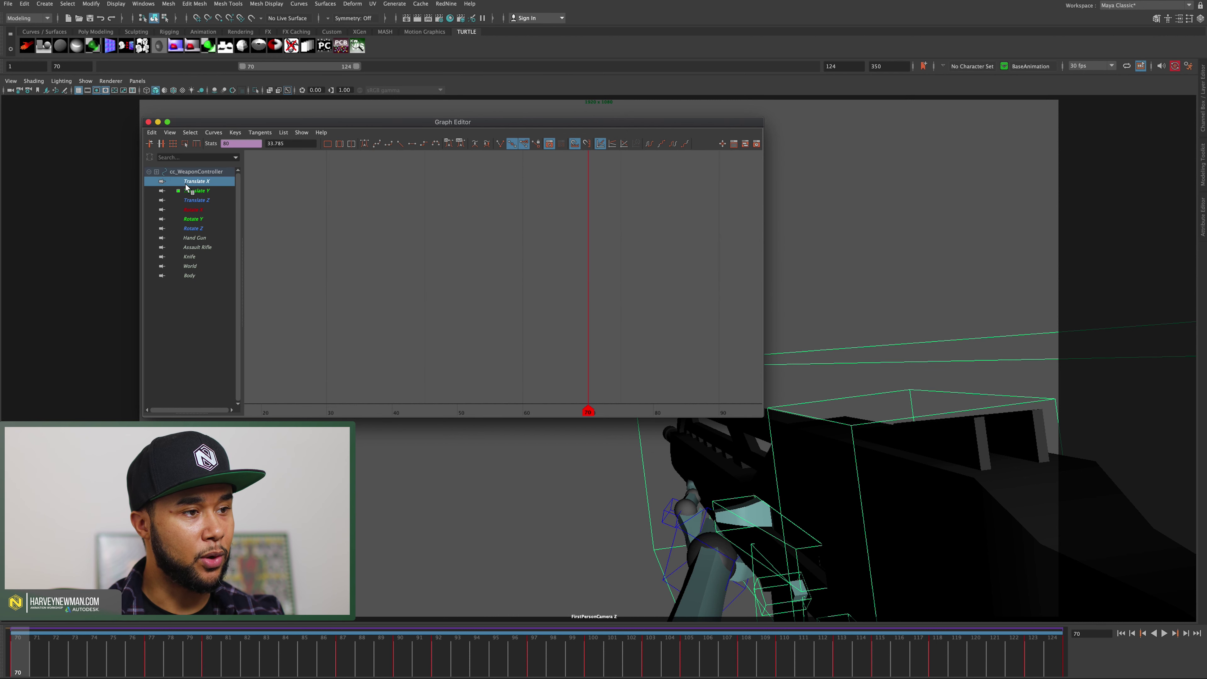
{"action": "key", "text": "f"}
{"action": "left_click_drag", "start_coordinate": [329, 182], "coordinate": [439, 259]}
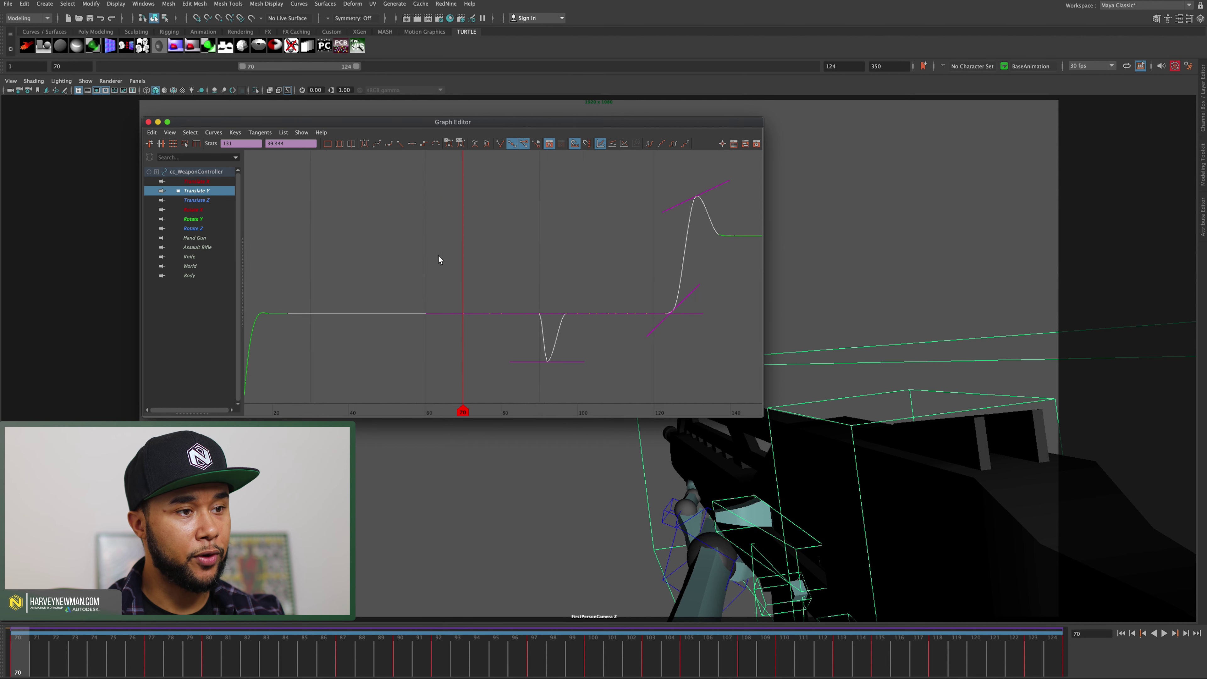
{"action": "left_click", "coordinate": [434, 271]}
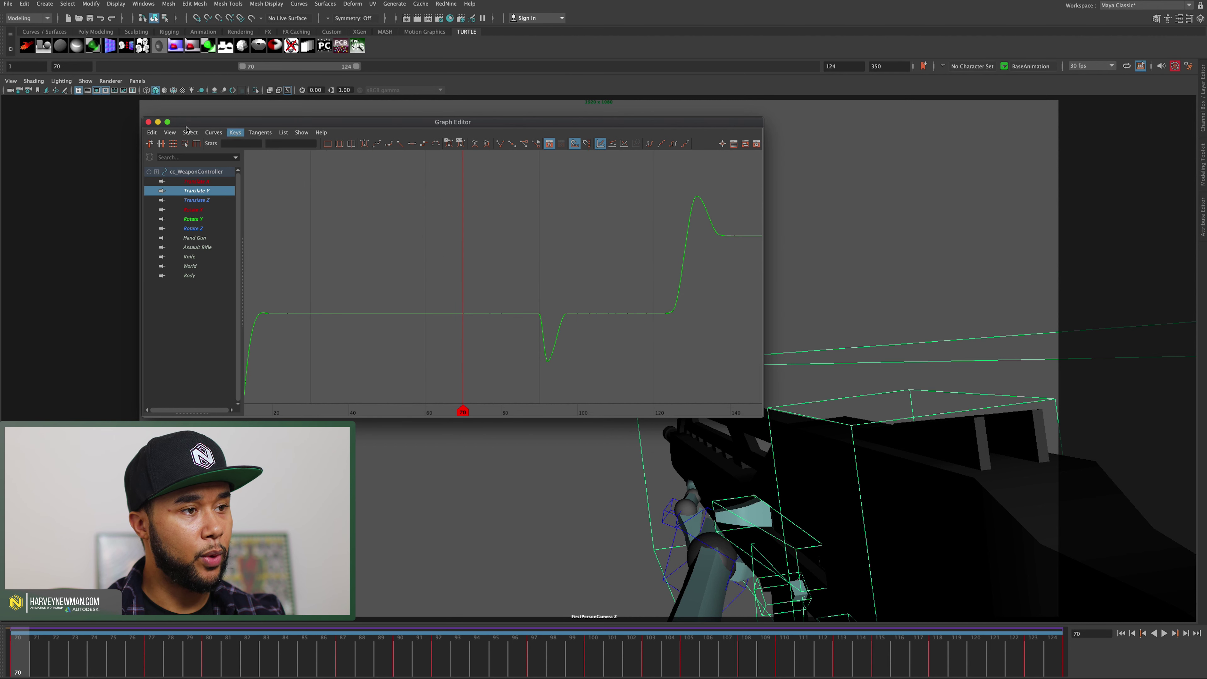
{"action": "left_click", "coordinate": [170, 133]}
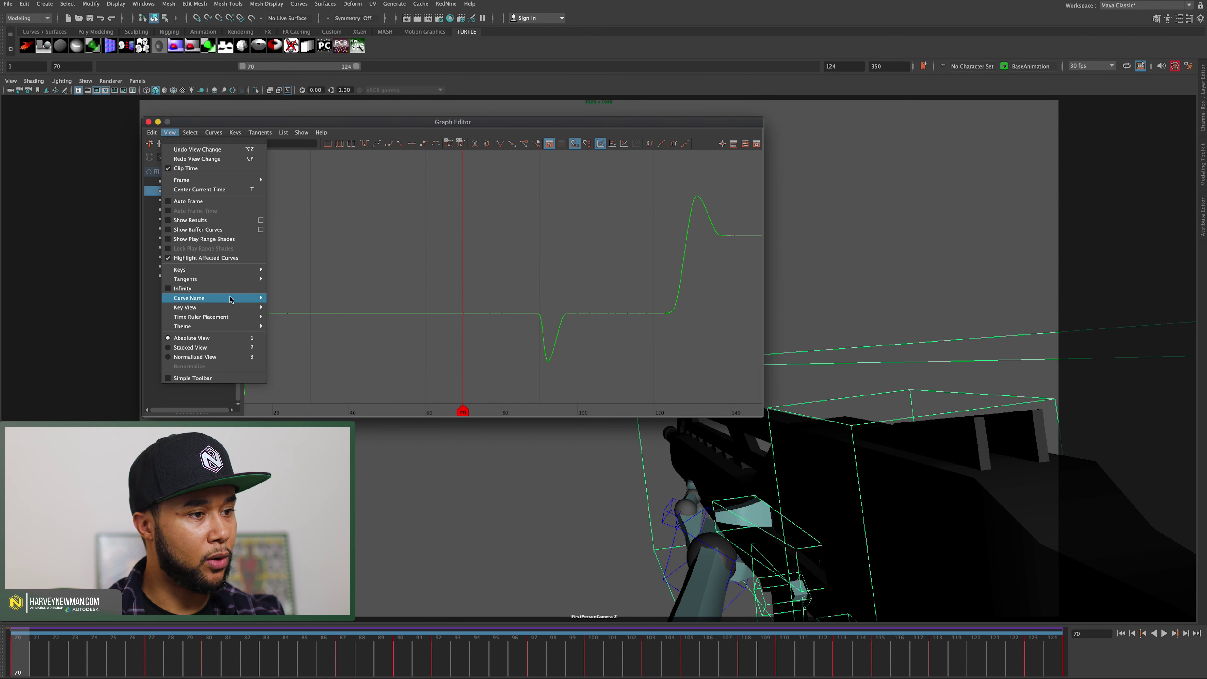
{"action": "mouse_move", "coordinate": [233, 328]}
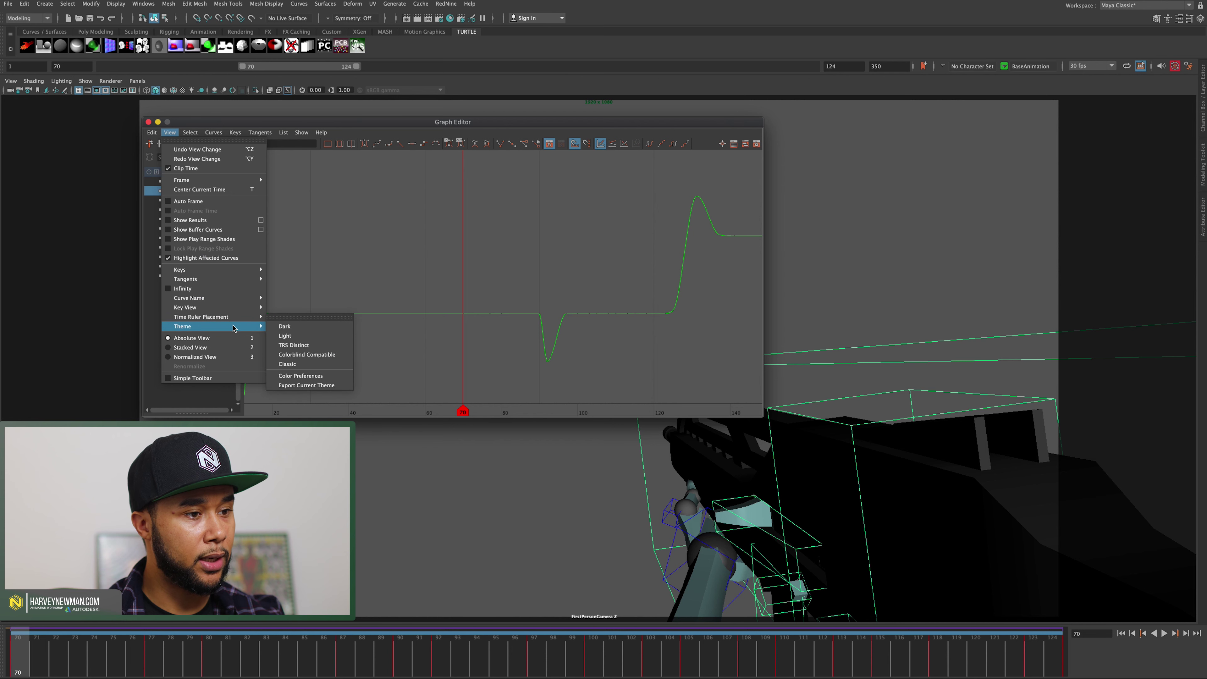
- Open the theme colour preferences and switch the Graph Editor to the Dark theme
{"action": "left_click", "coordinate": [340, 379]}
{"action": "left_click_drag", "start_coordinate": [542, 234], "coordinate": [813, 187]}
{"action": "left_click", "coordinate": [169, 132]}
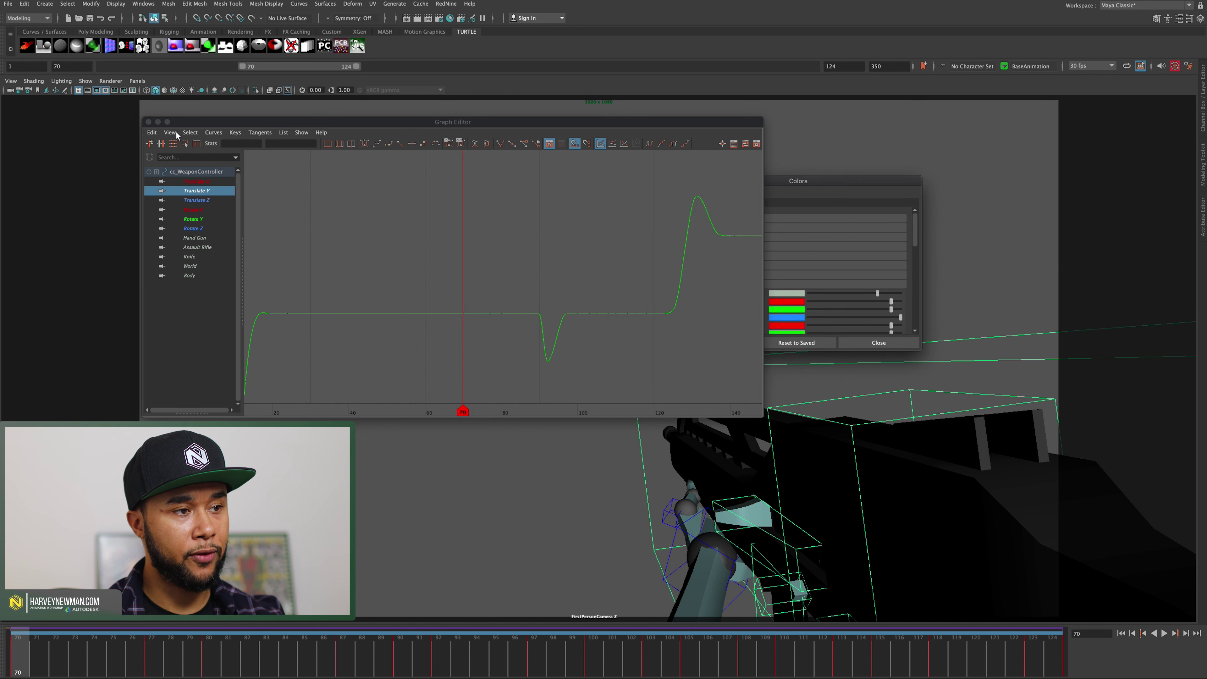
{"action": "mouse_move", "coordinate": [225, 327]}
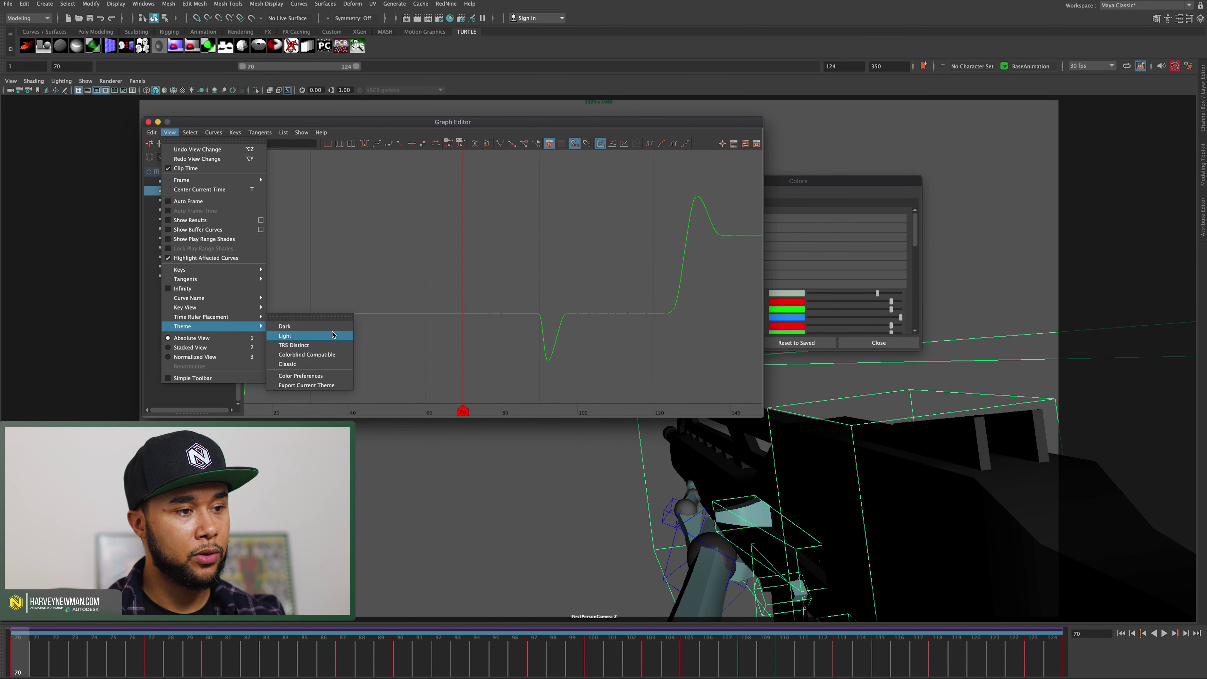
{"action": "left_click", "coordinate": [317, 327]}
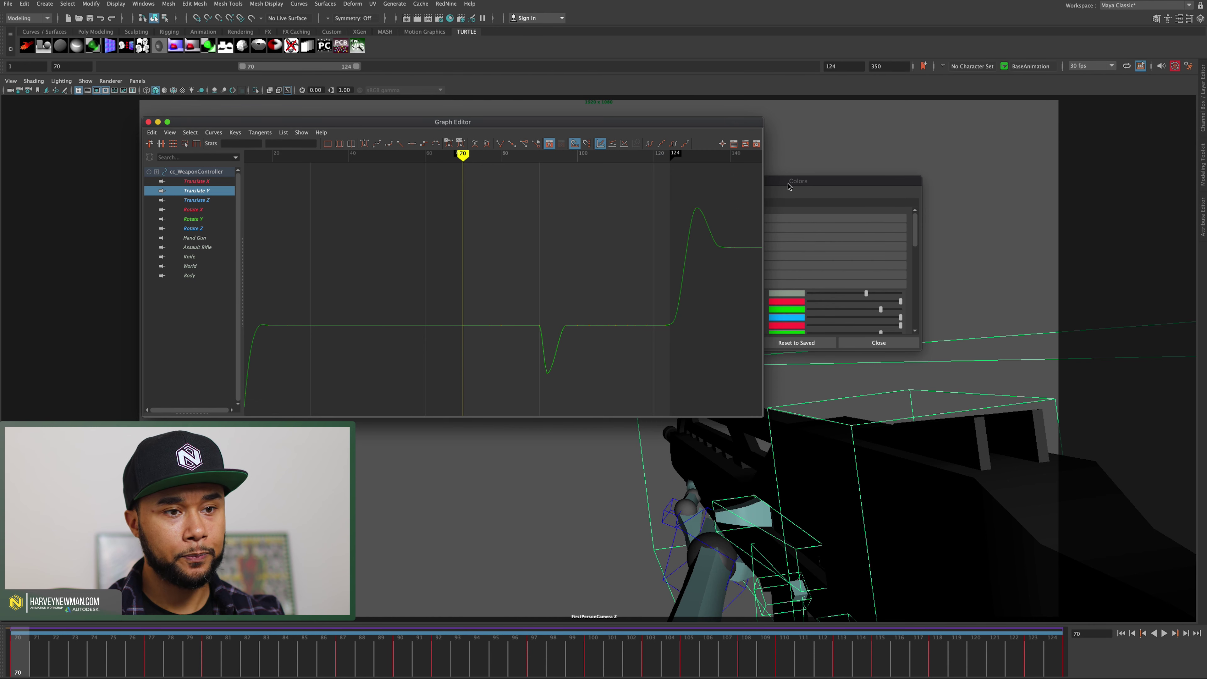
- Darken the Graph Editor background and start adjusting the play range shade colour
{"action": "left_click_drag", "start_coordinate": [785, 182], "coordinate": [887, 173]}
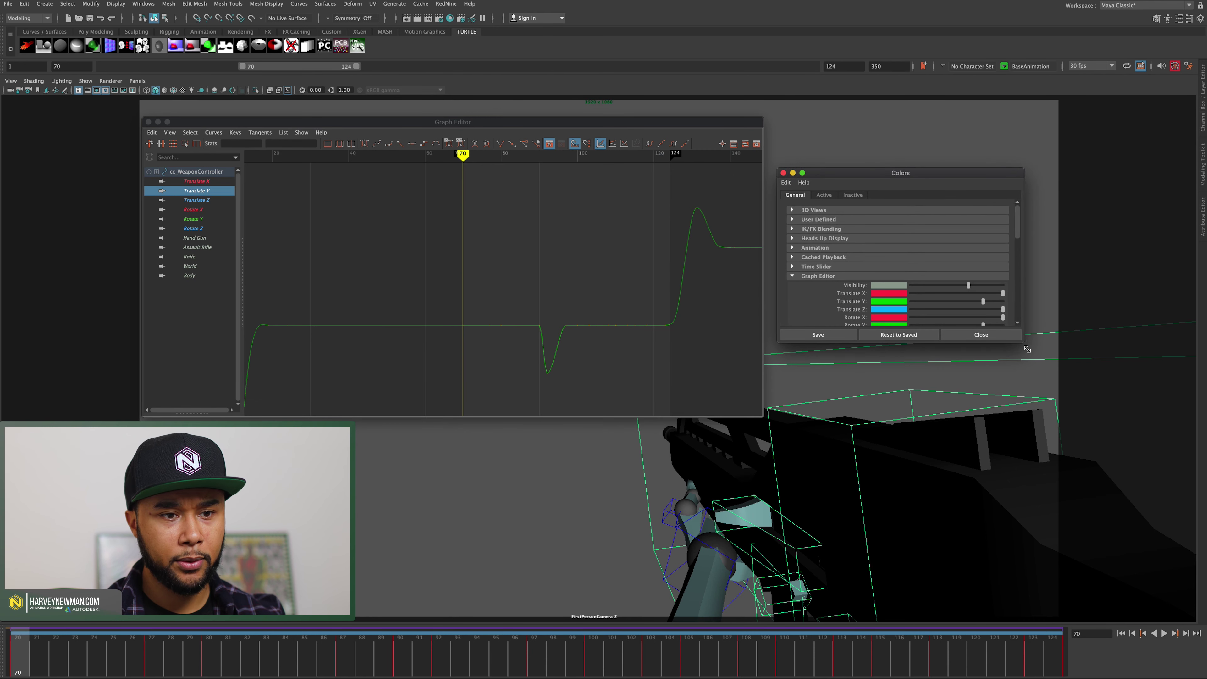
{"action": "left_click_drag", "start_coordinate": [1027, 345], "coordinate": [1037, 478]}
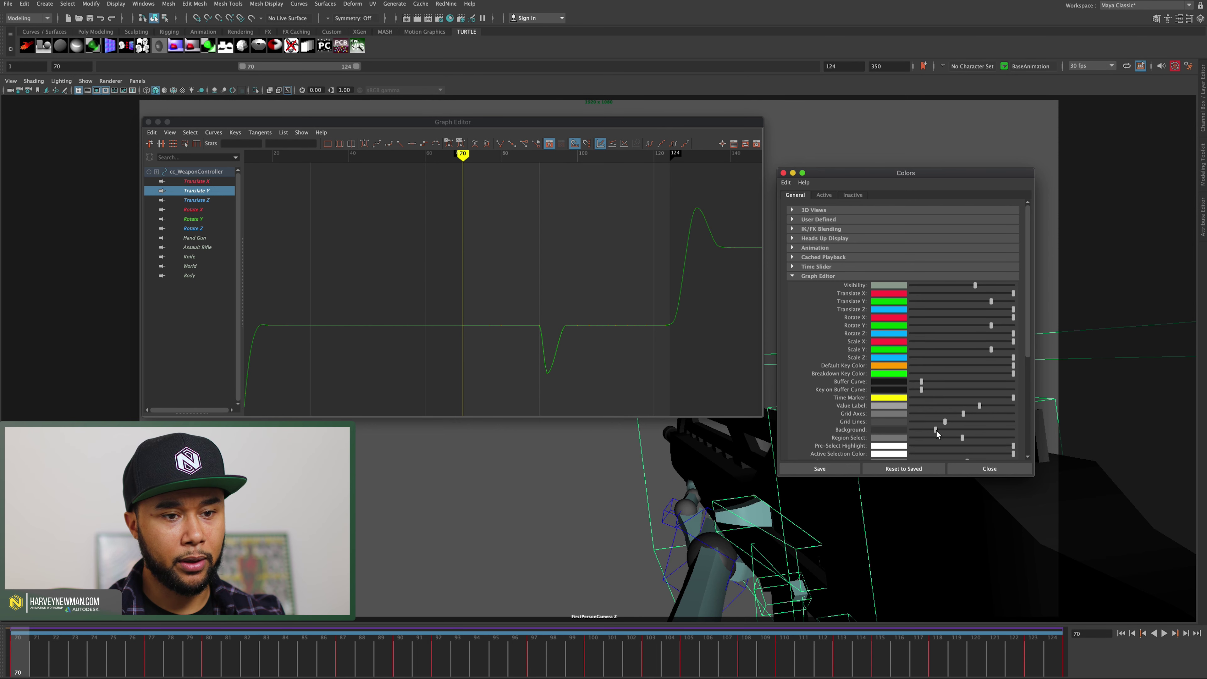
{"action": "left_click_drag", "start_coordinate": [935, 430], "coordinate": [927, 430]}
{"action": "scroll", "coordinate": [951, 386], "scroll_direction": "down", "scroll_amount": 3}
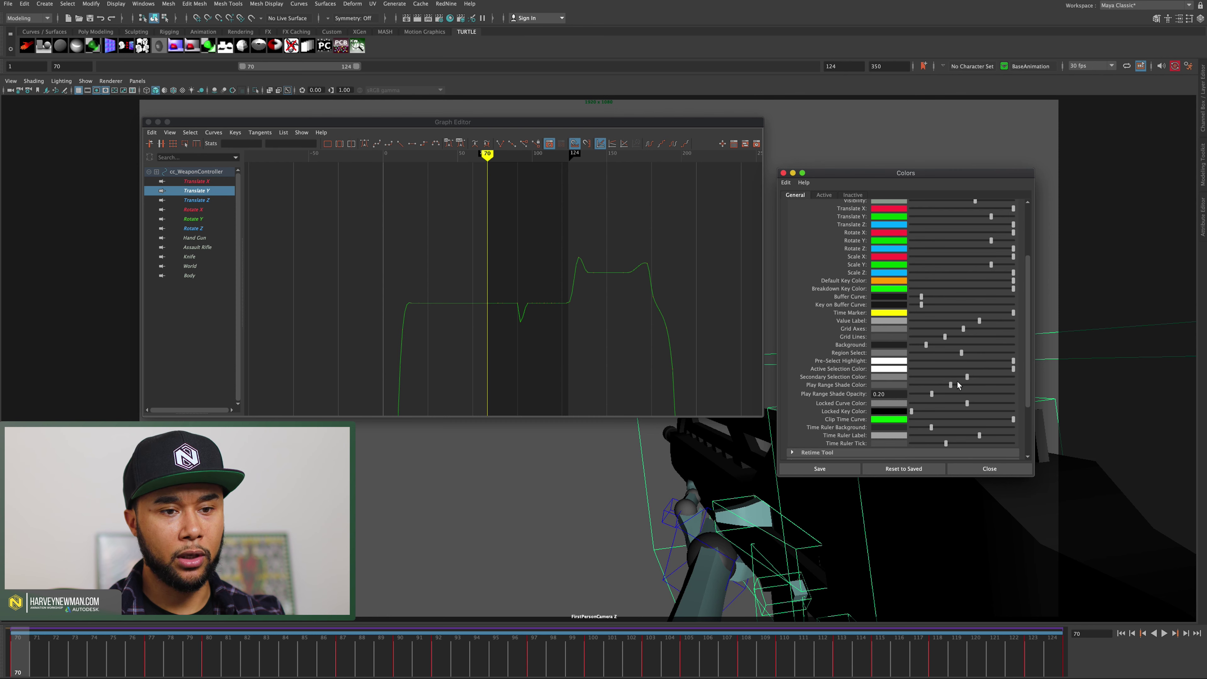
{"action": "left_click_drag", "start_coordinate": [949, 385], "coordinate": [963, 385]}
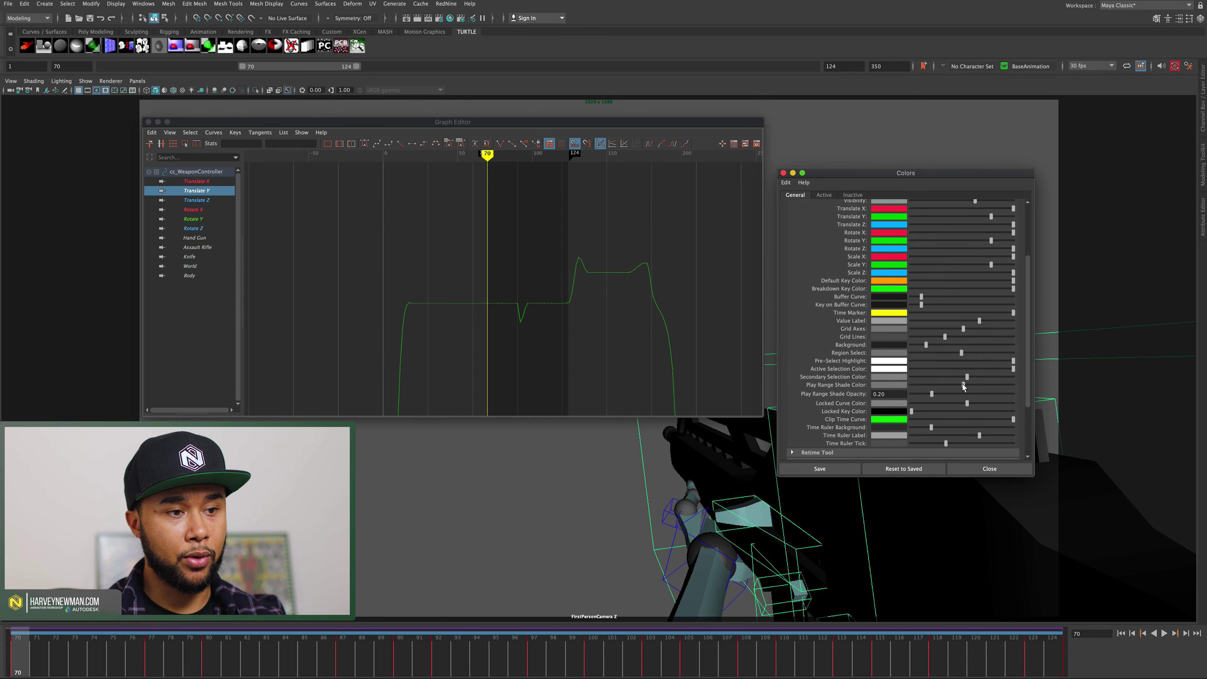
{"action": "left_click", "coordinate": [876, 385]}
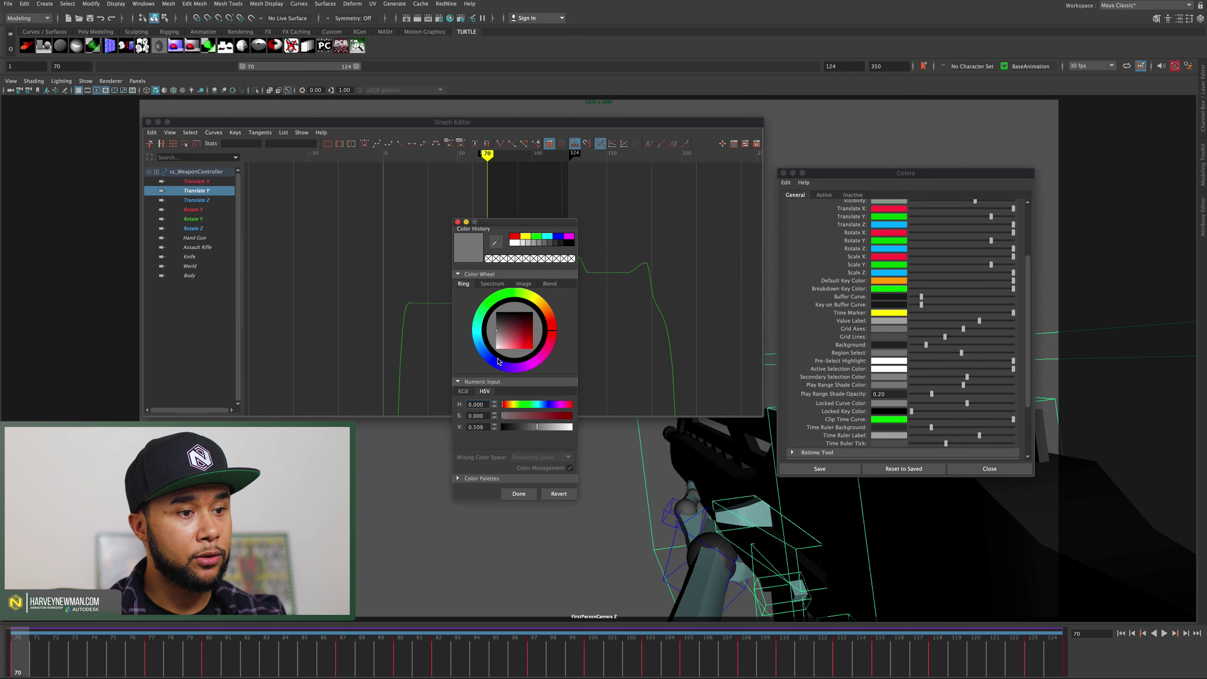
- Set the play range shade to blue-grey (hue about 212, more saturation) and save the colours
{"action": "left_click", "coordinate": [483, 344]}
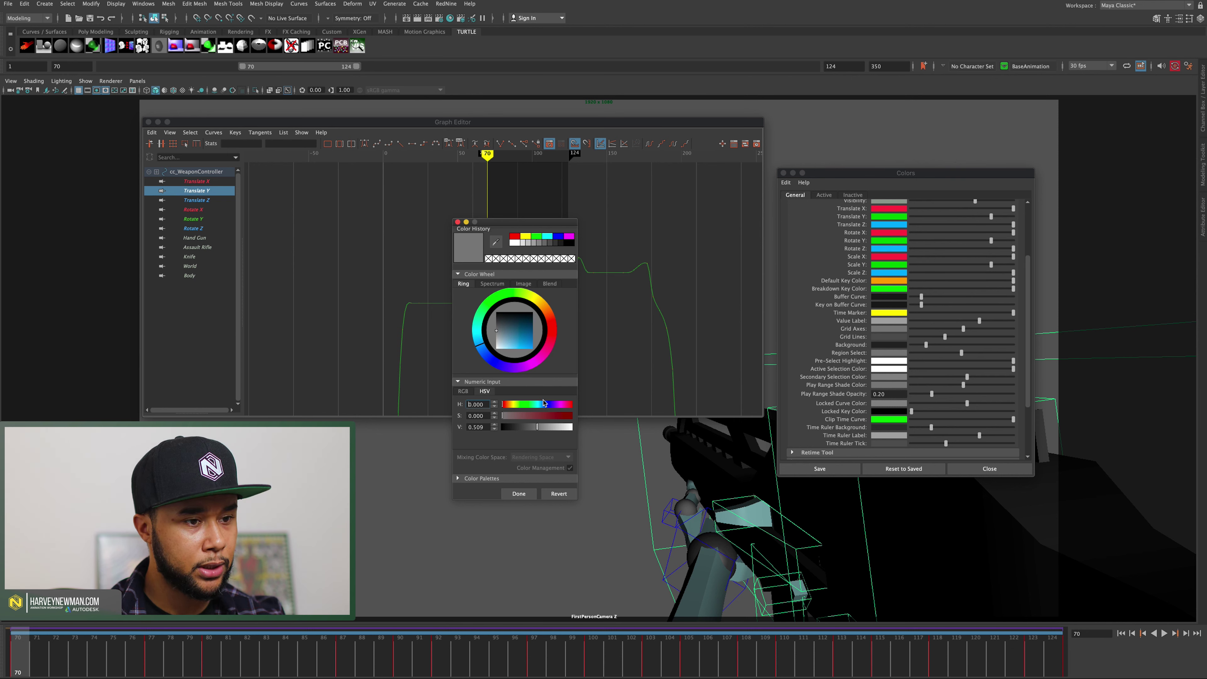
{"action": "left_click", "coordinate": [543, 404]}
{"action": "left_click", "coordinate": [534, 415]}
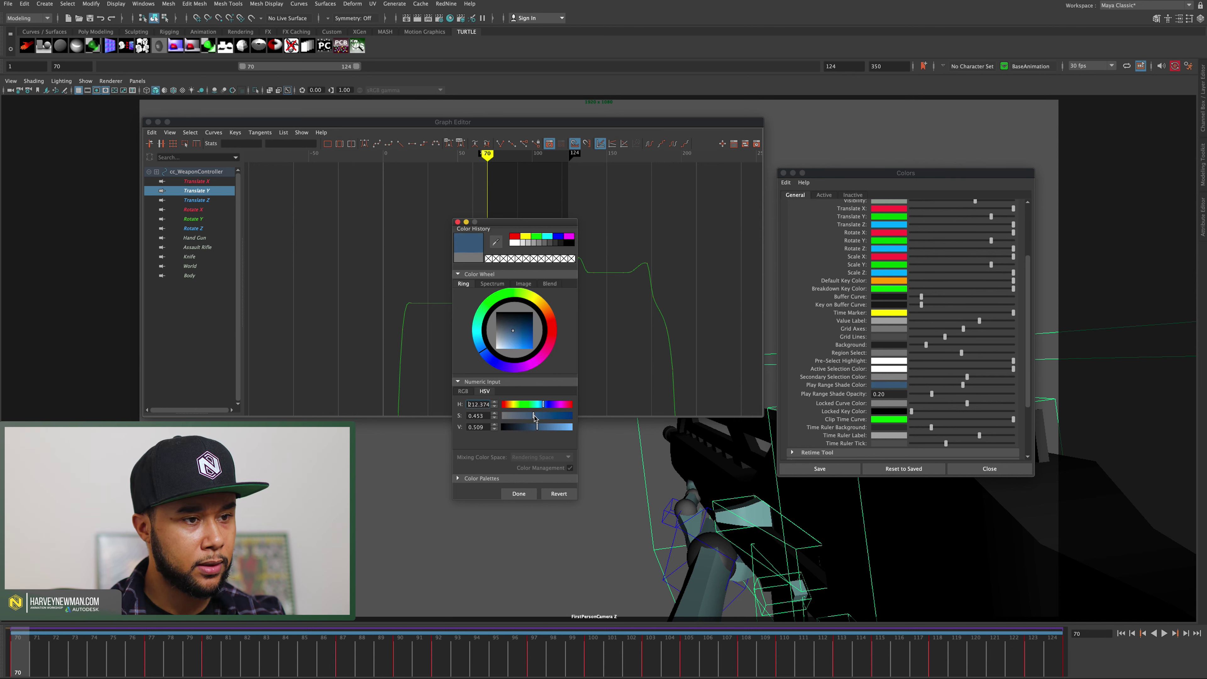
{"action": "left_click", "coordinate": [528, 498]}
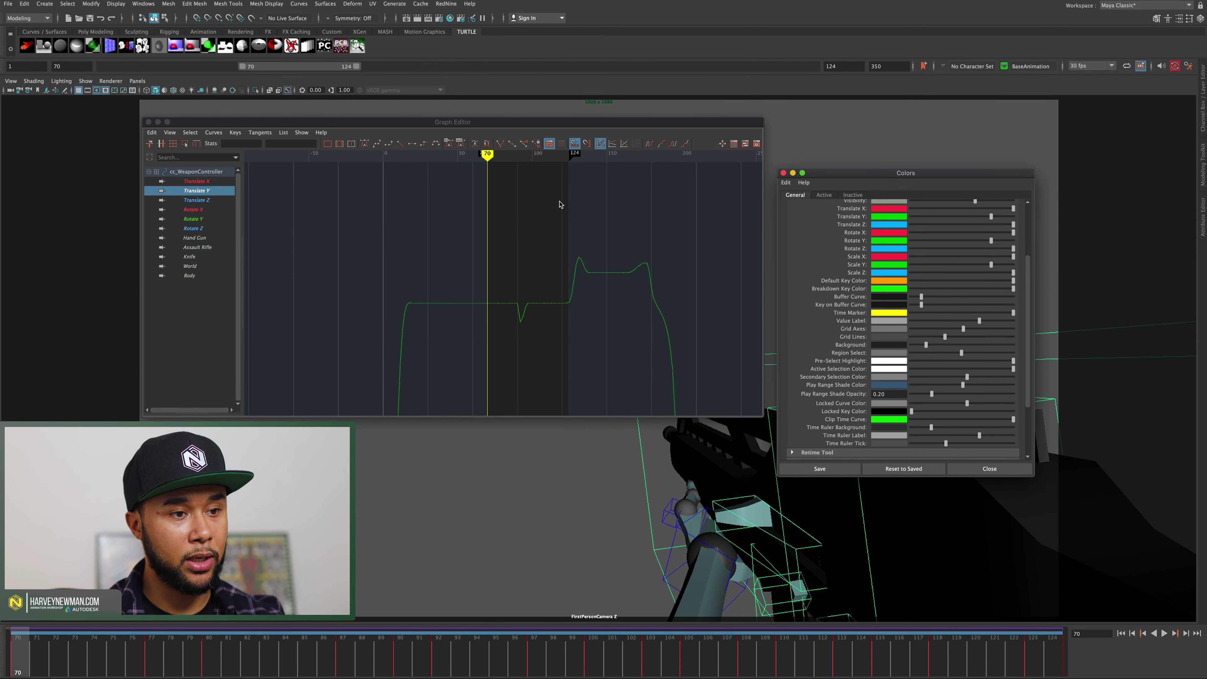
{"action": "left_click", "coordinate": [588, 408]}
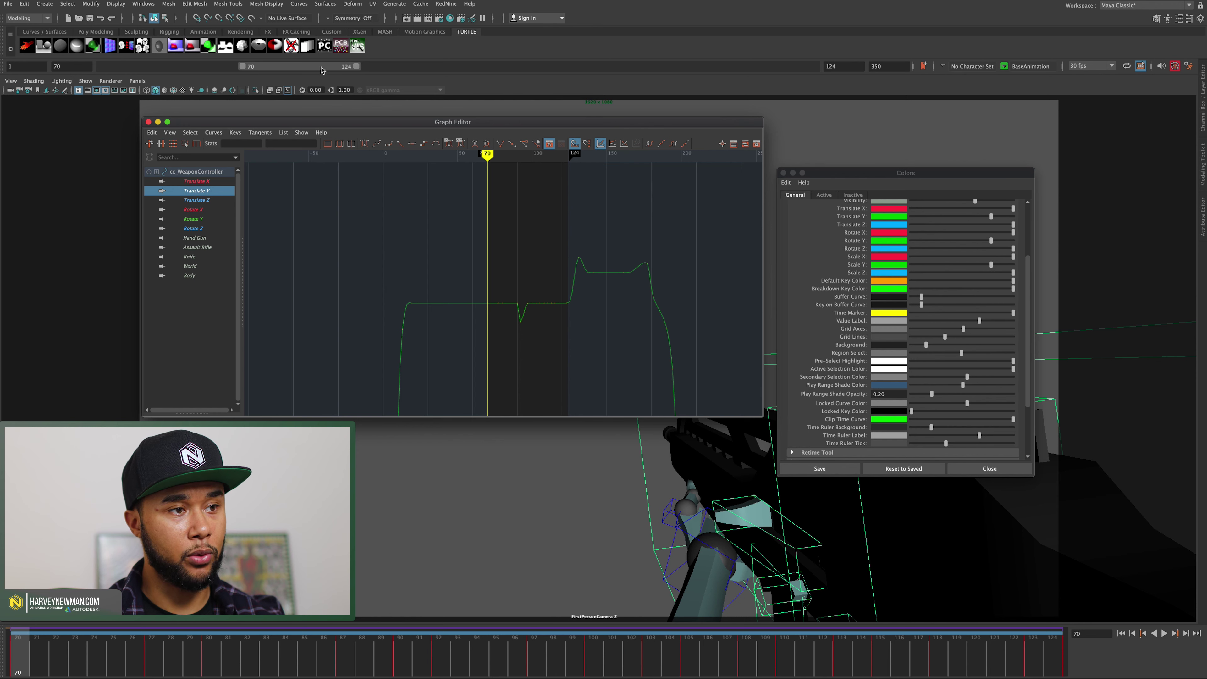
{"action": "left_click", "coordinate": [860, 483]}
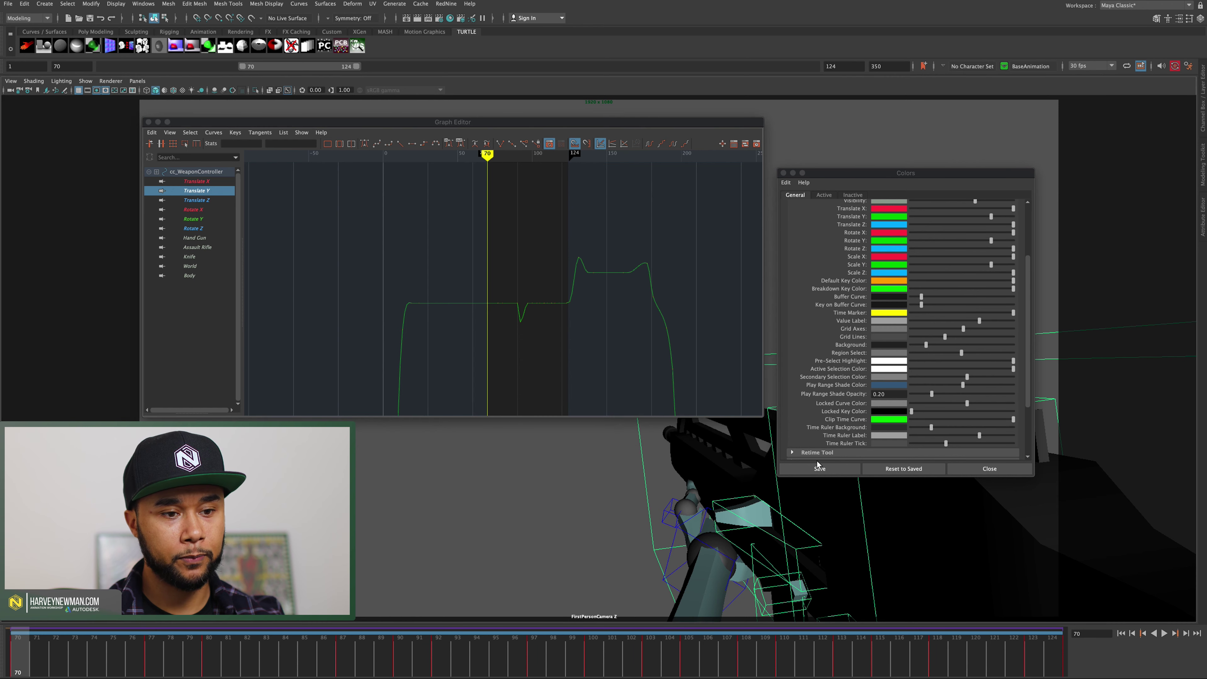
- Expand playback to frames 1–350 and frame the whole Translate Y curve
{"action": "left_click", "coordinate": [818, 465]}
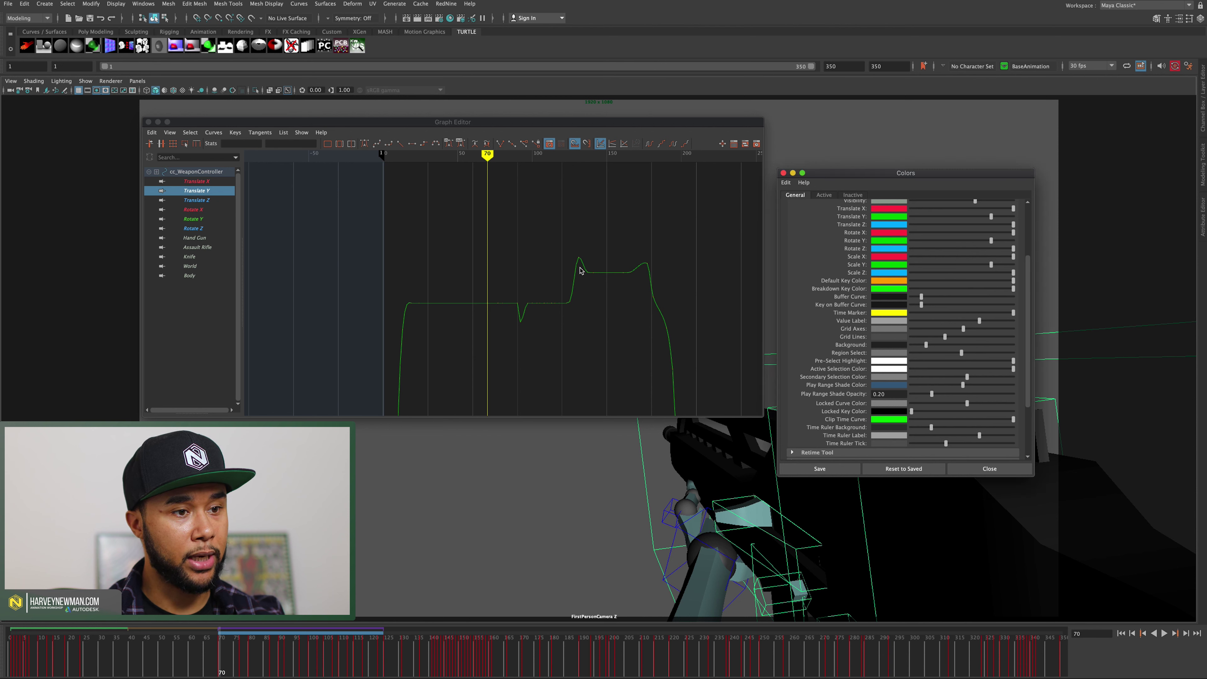
{"action": "left_click", "coordinate": [555, 265]}
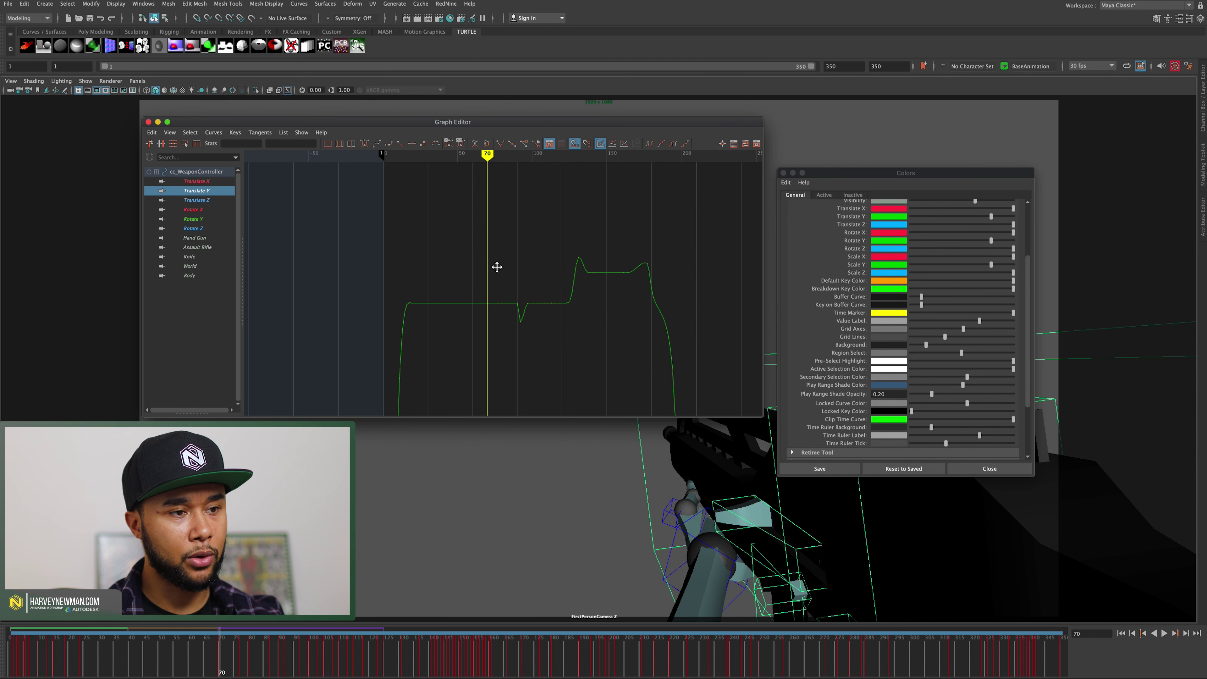
{"action": "key", "text": "a"}
{"action": "scroll", "coordinate": [511, 275], "scroll_direction": "down", "scroll_amount": 3}
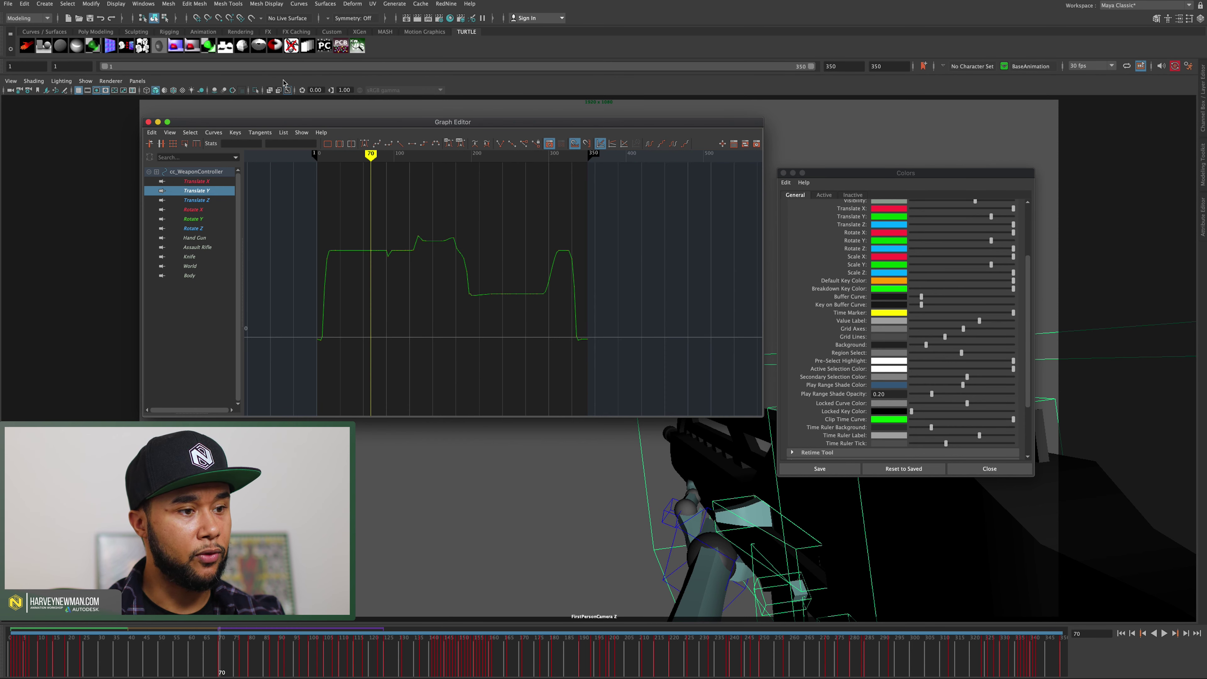
- Restore the 70–124 playback range from the Shooting bookmark and close the Colors window
{"action": "right_click", "coordinate": [304, 633]}
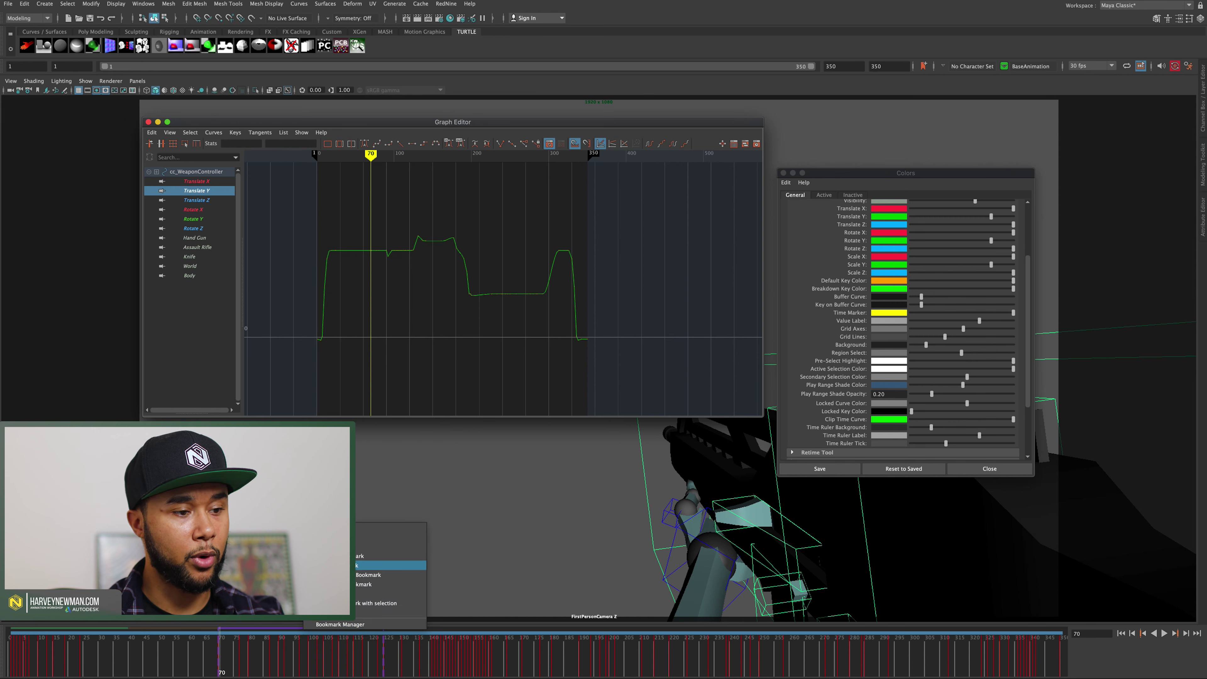
{"action": "left_click", "coordinate": [343, 565]}
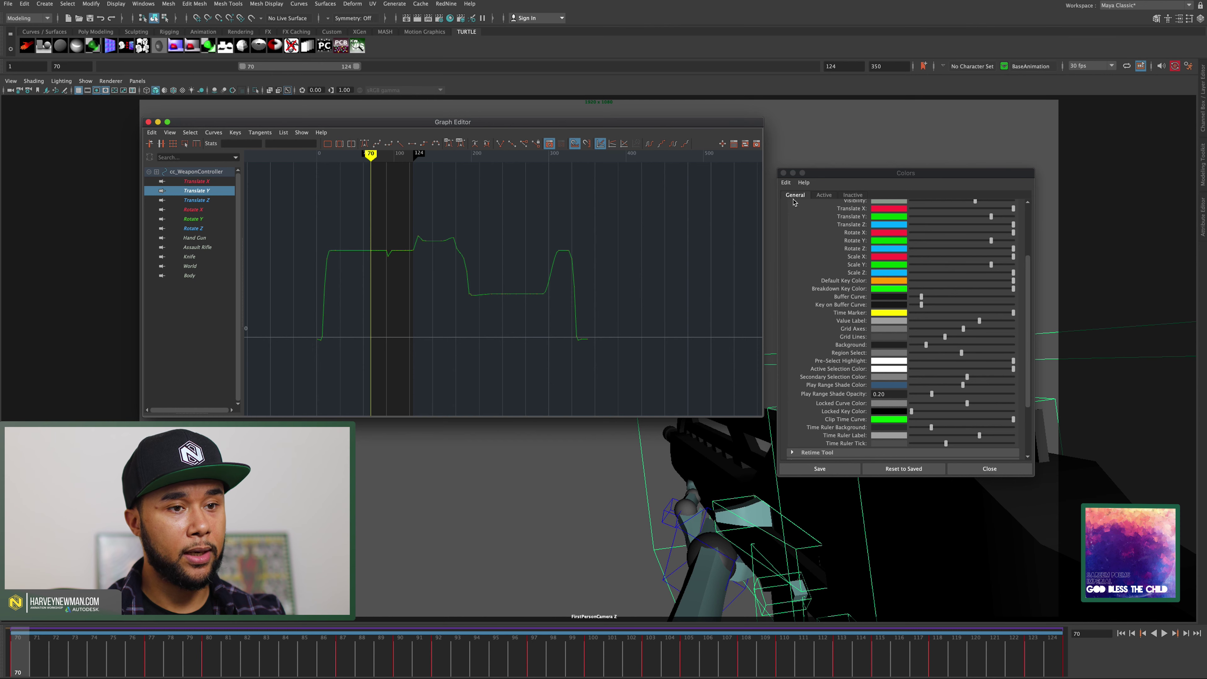
{"action": "left_click", "coordinate": [783, 172]}
- Select the Translate Y key near frame 90 and frame the view on it
{"action": "left_click_drag", "start_coordinate": [456, 121], "coordinate": [536, 132]}
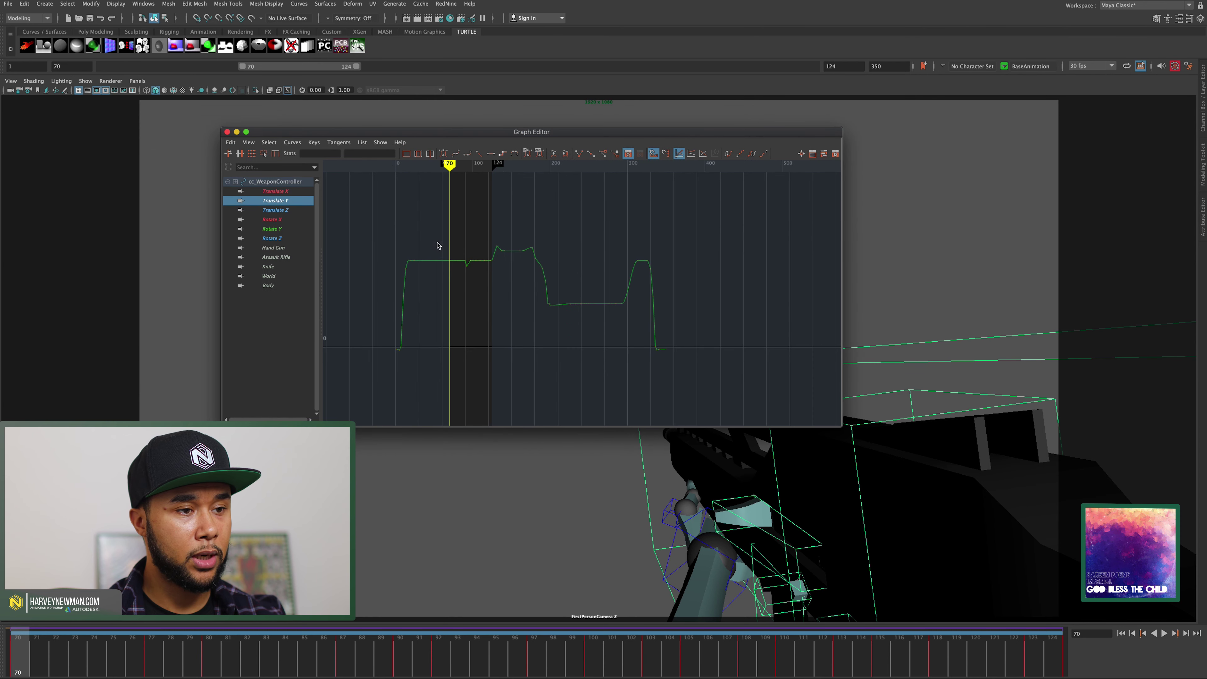
{"action": "scroll", "coordinate": [513, 294], "scroll_direction": "up", "scroll_amount": 3}
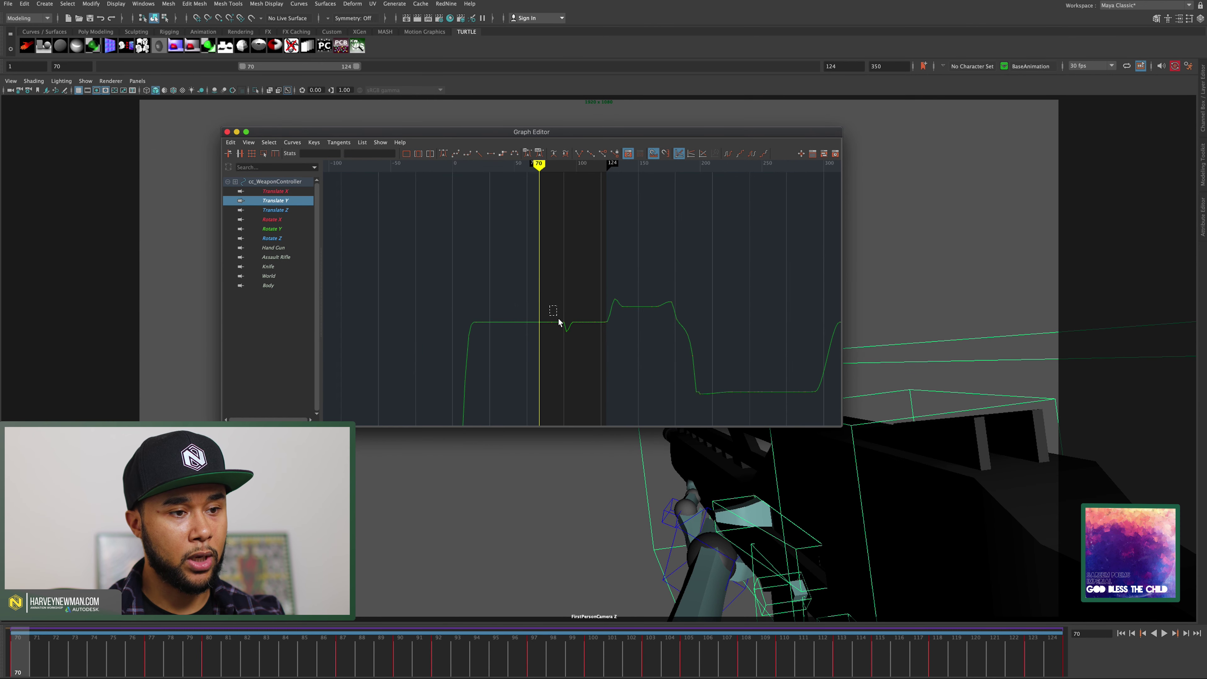
{"action": "left_click_drag", "start_coordinate": [558, 322], "coordinate": [575, 340]}
{"action": "key", "text": "f"}
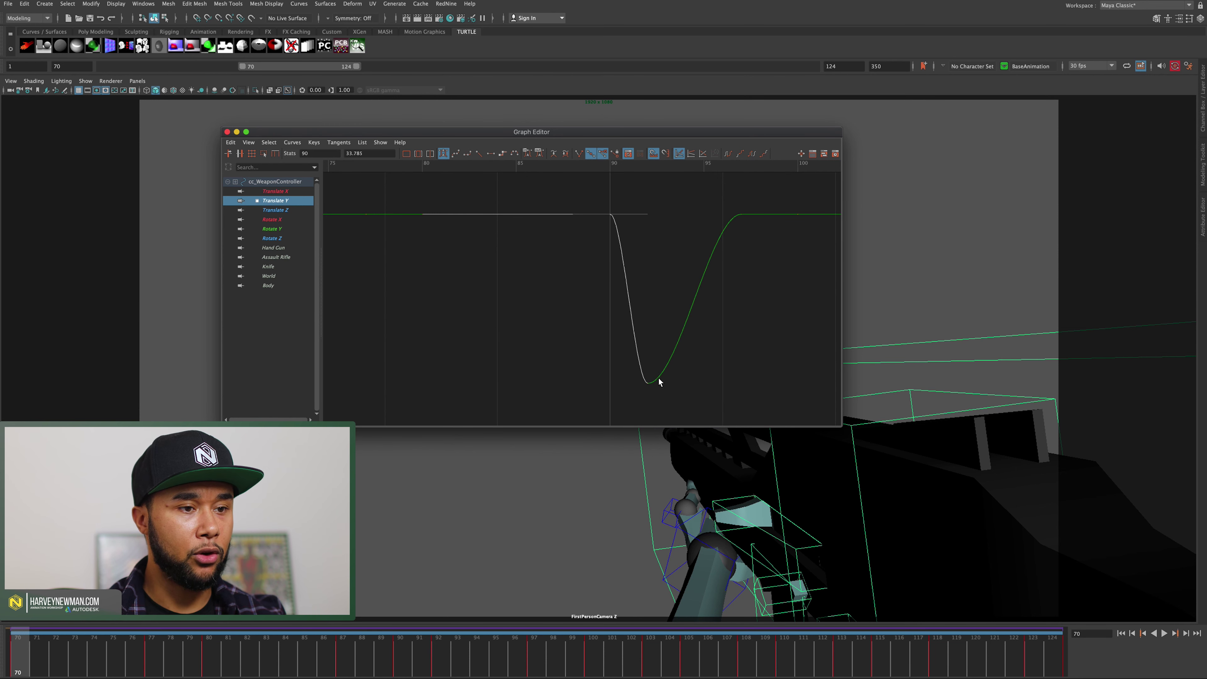
- Steepen the frame-90 key's tangent so the curve rises slightly before dipping
{"action": "left_click", "coordinate": [248, 143]}
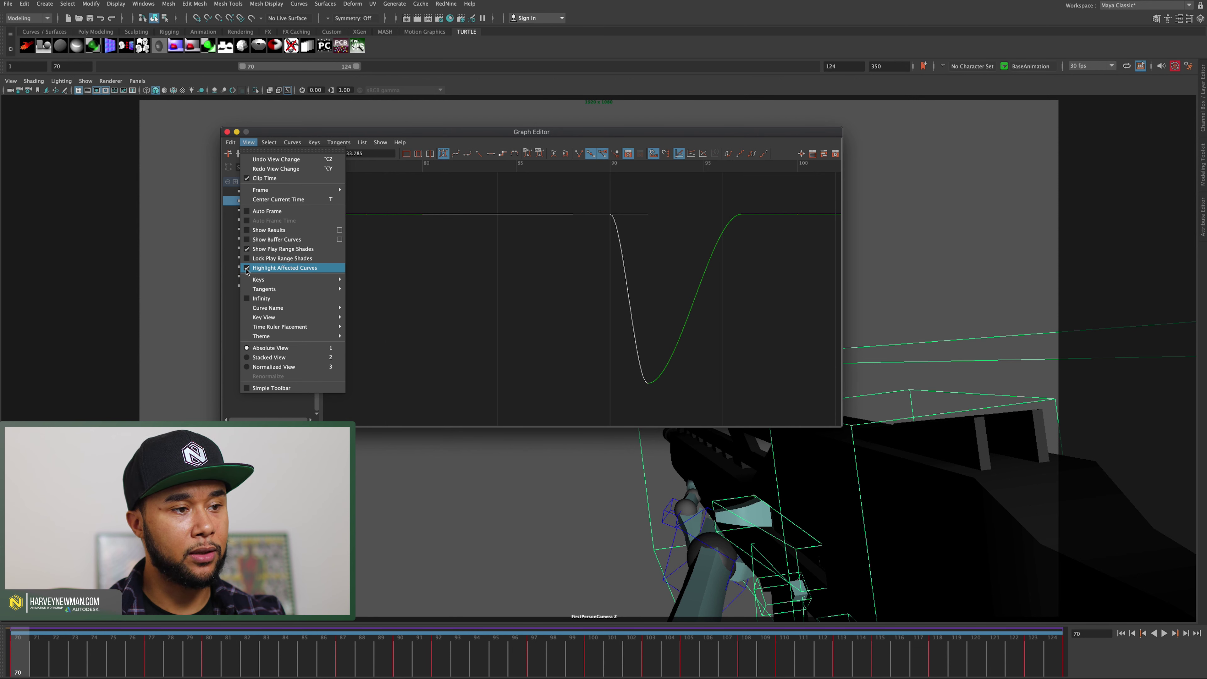
{"action": "left_click", "coordinate": [648, 268]}
{"action": "left_click", "coordinate": [636, 202]}
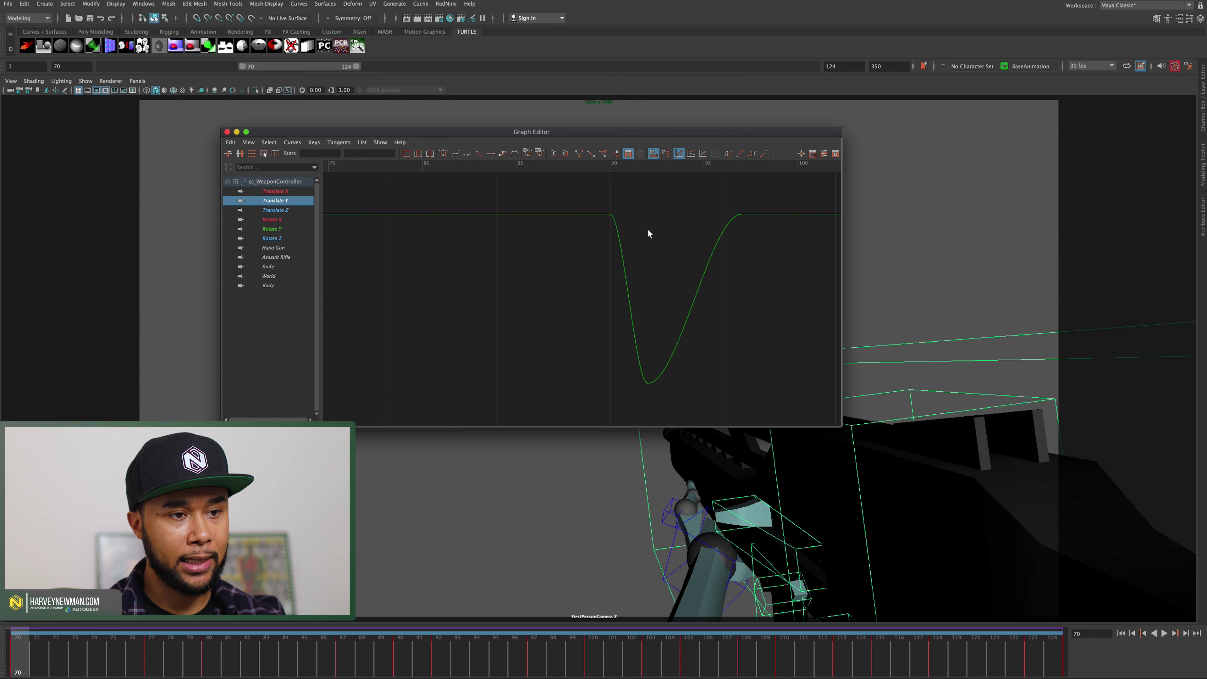
{"action": "left_click", "coordinate": [609, 215]}
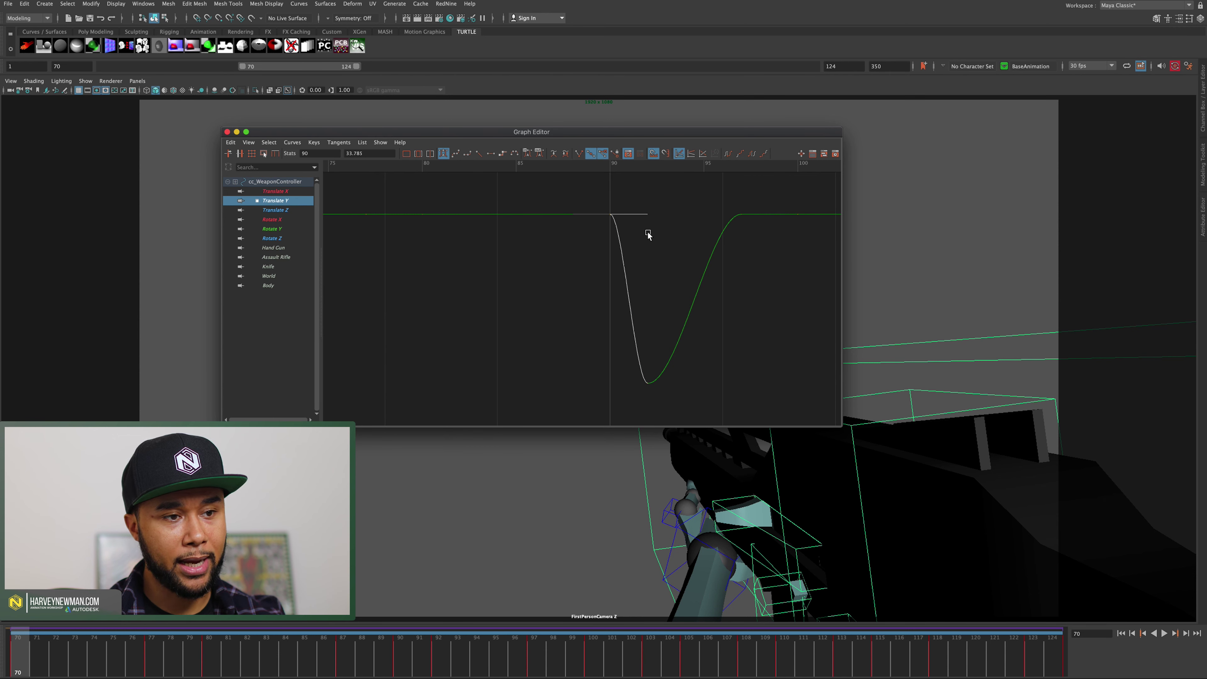
{"action": "middle_click_drag", "start_coordinate": [641, 228], "coordinate": [641, 227]}
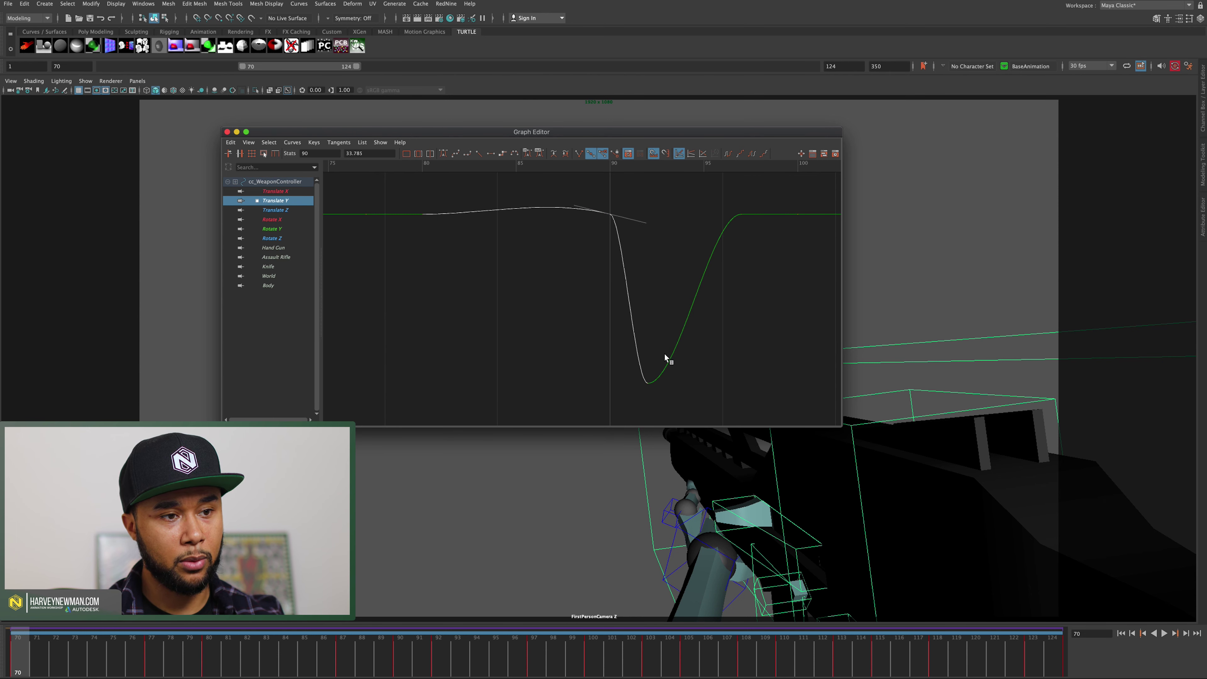
{"action": "middle_click_drag", "start_coordinate": [633, 261], "coordinate": [646, 256]}
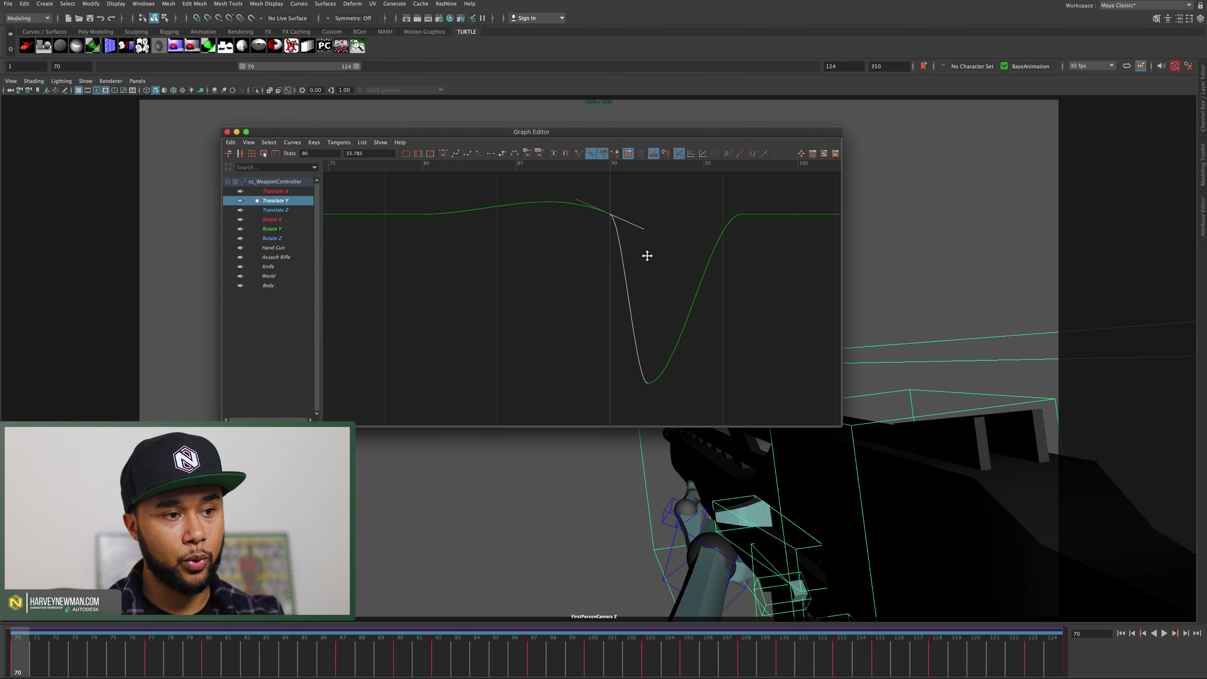